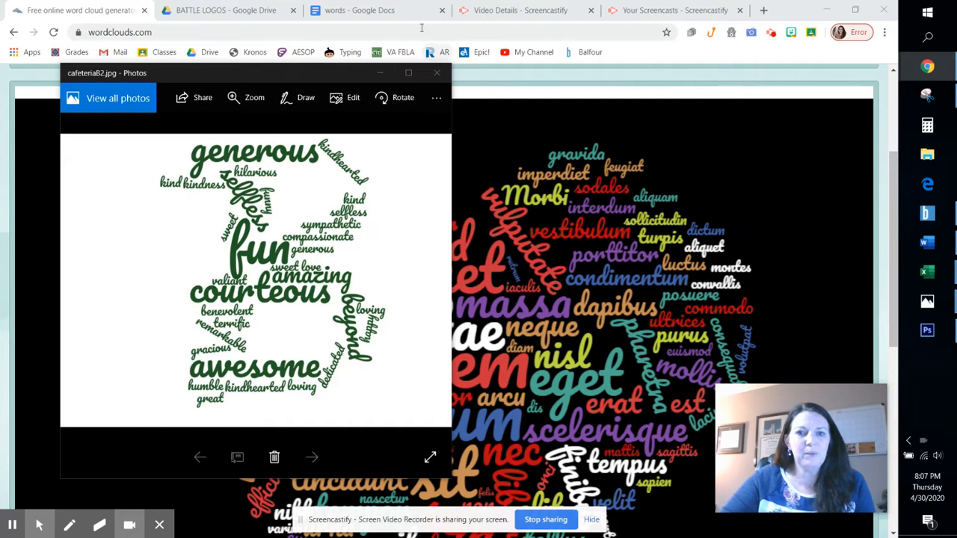
Open the word cloud's shape settings at the options for uploading a custom shape image.
{"action": "left_click", "coordinate": [155, 32]}
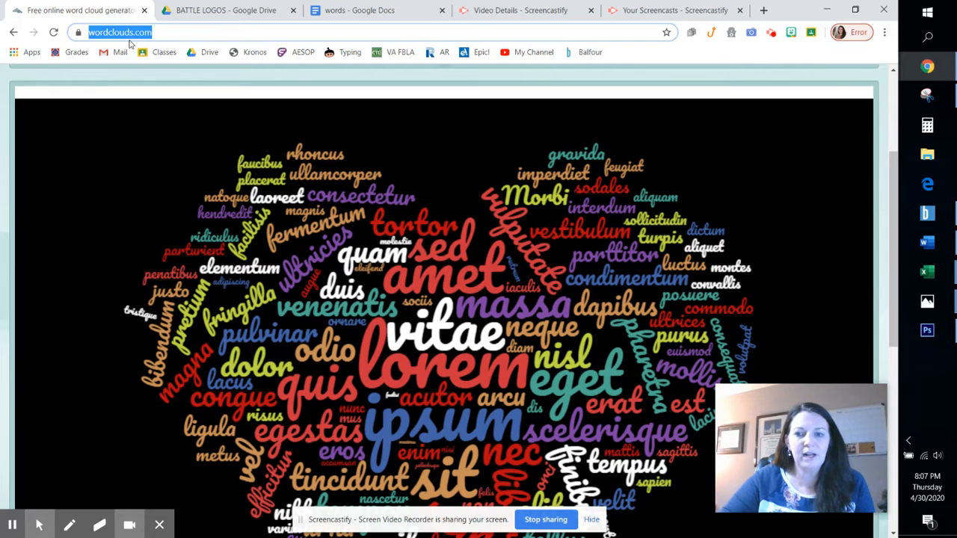
{"action": "scroll", "coordinate": [475, 251], "scroll_direction": "up", "scroll_amount": 3}
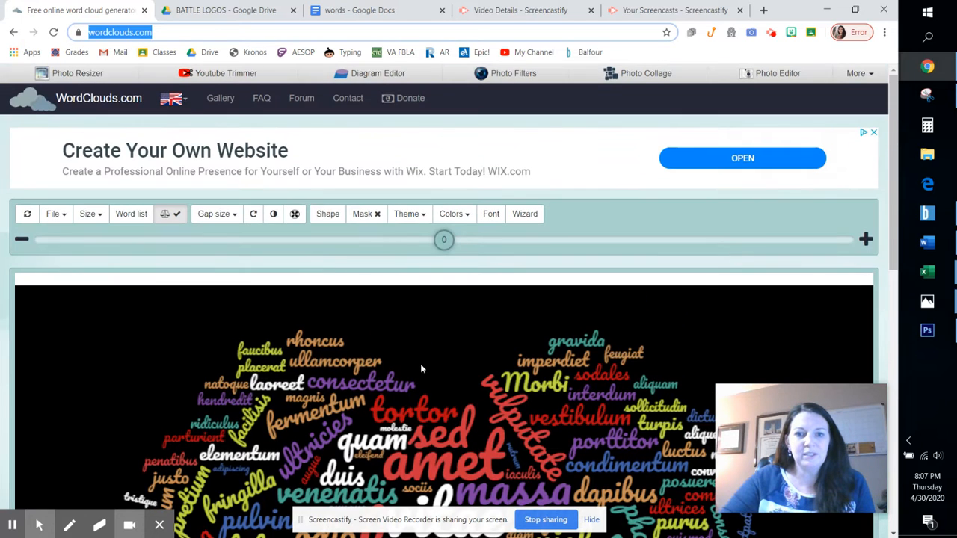
{"action": "left_click", "coordinate": [325, 216]}
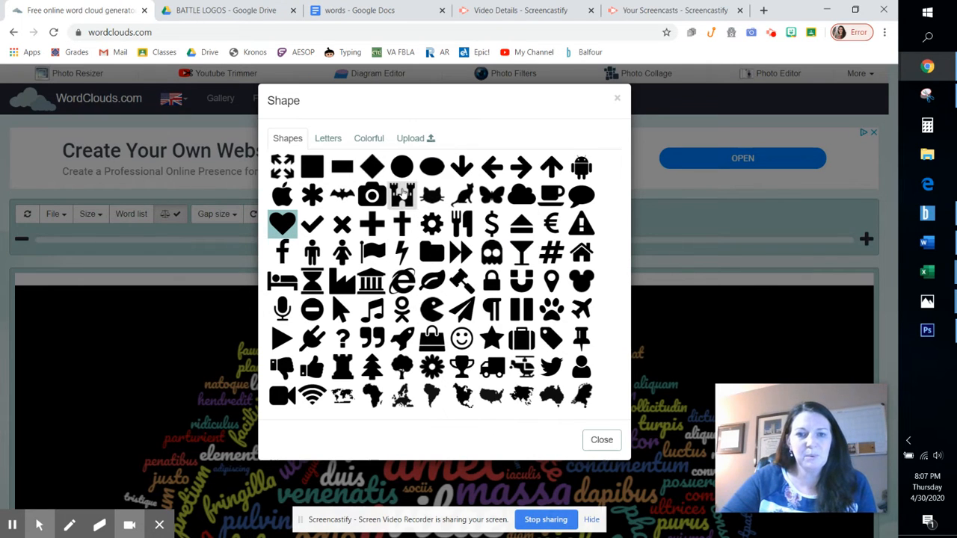
{"action": "left_click", "coordinate": [417, 140]}
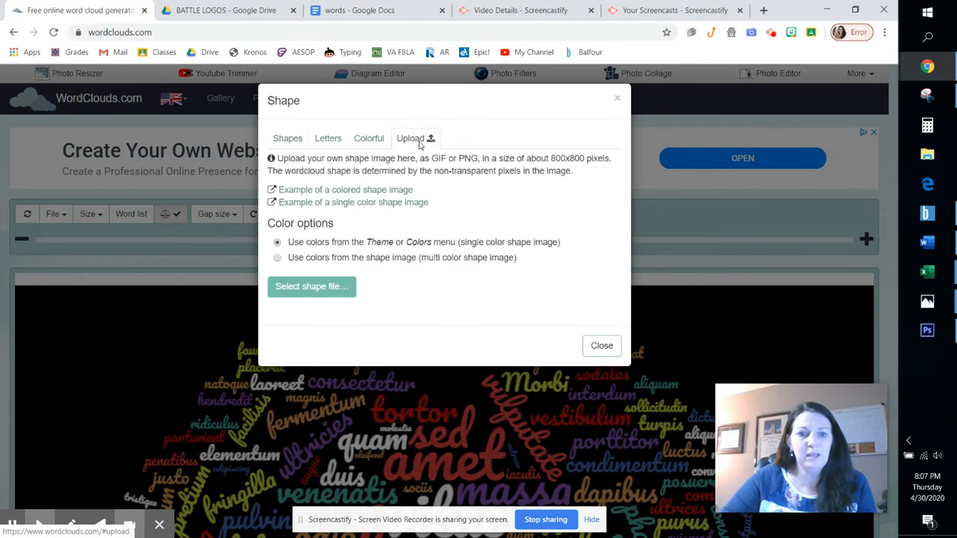
Preview battle b_green transparent.fw.png in the BATTLE LOGOS folder on Google Drive, and return to WordClouds.com.
{"action": "left_click", "coordinate": [255, 11]}
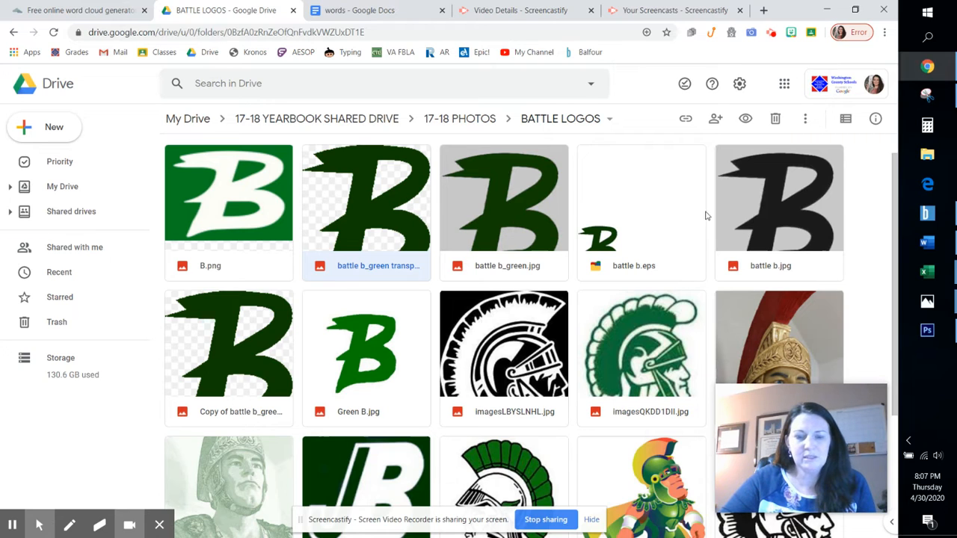
{"action": "double_click", "coordinate": [377, 258]}
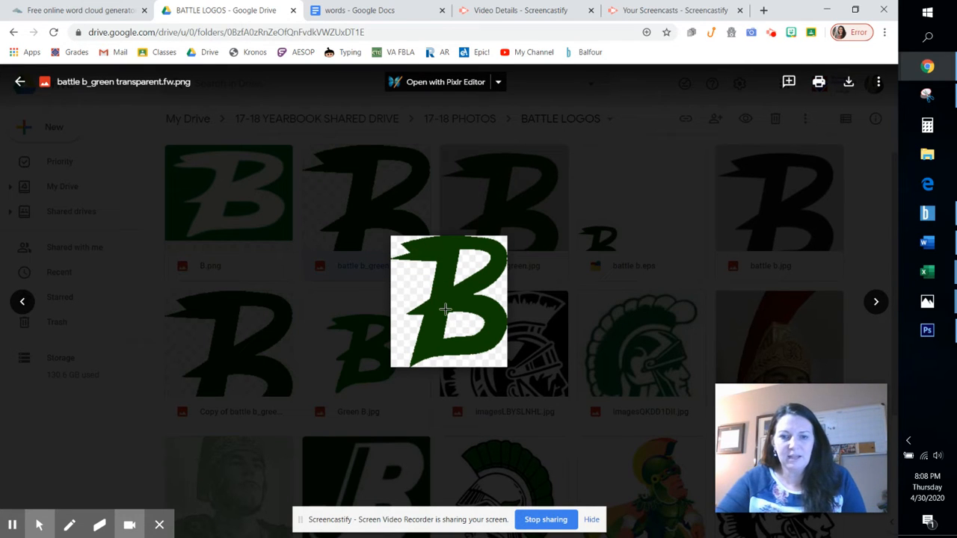
{"action": "left_click", "coordinate": [118, 13]}
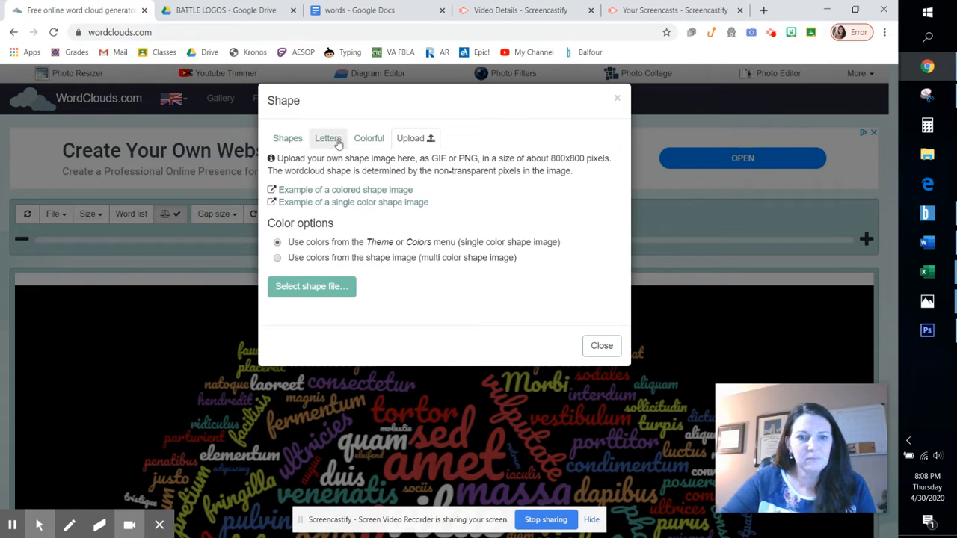
Upload the desktop image "battle b_green transparent.fw" as the word cloud shape, using the theme colors.
{"action": "left_click", "coordinate": [329, 292]}
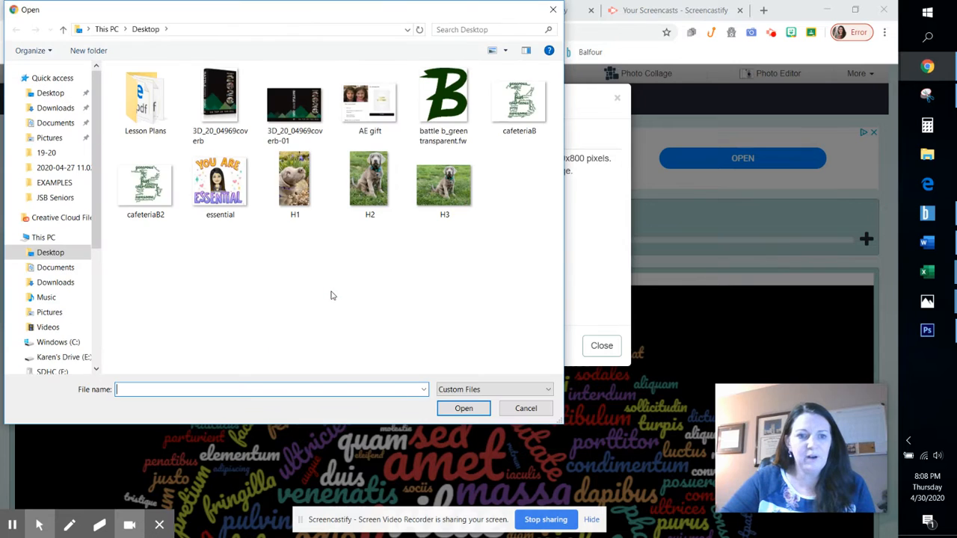
{"action": "left_click", "coordinate": [443, 112]}
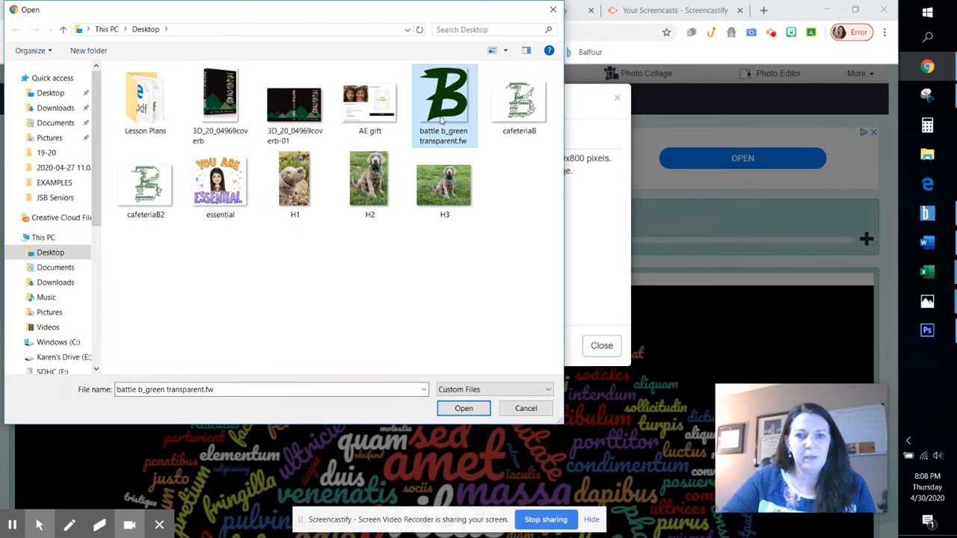
{"action": "left_click", "coordinate": [452, 411]}
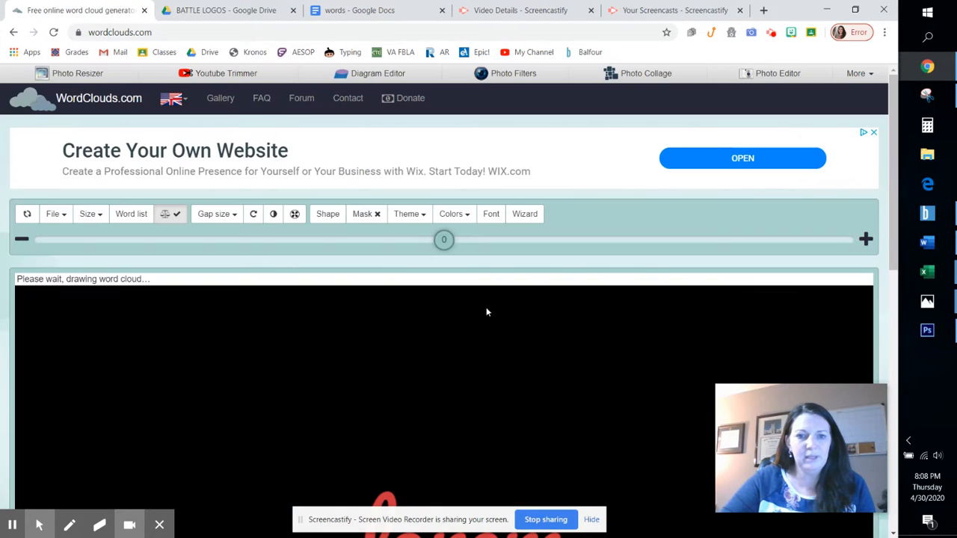
Examine how the sample words fill the uploaded letter B shape across the whole word cloud.
{"action": "scroll", "coordinate": [570, 328], "scroll_direction": "down", "scroll_amount": 1}
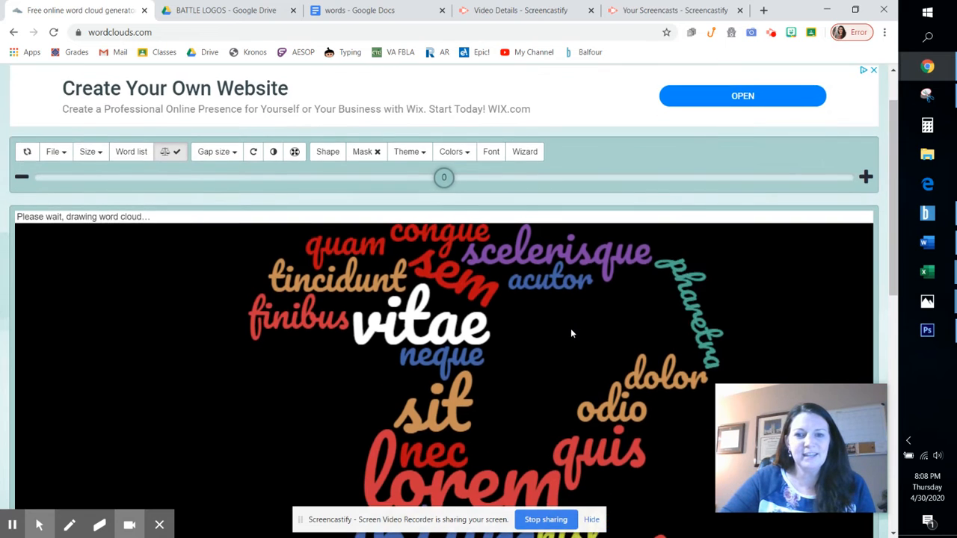
{"action": "scroll", "coordinate": [572, 333], "scroll_direction": "down", "scroll_amount": 6}
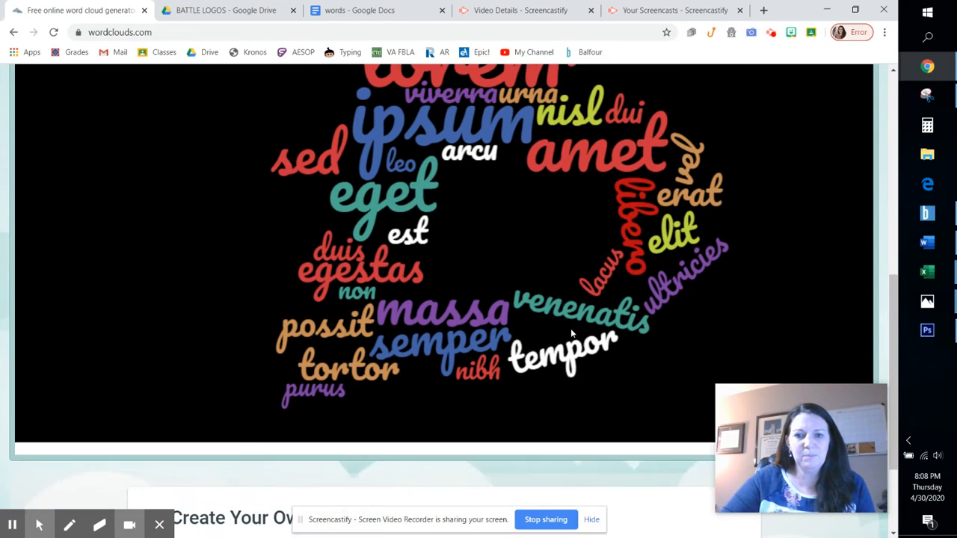
{"action": "scroll", "coordinate": [570, 329], "scroll_direction": "up", "scroll_amount": 4}
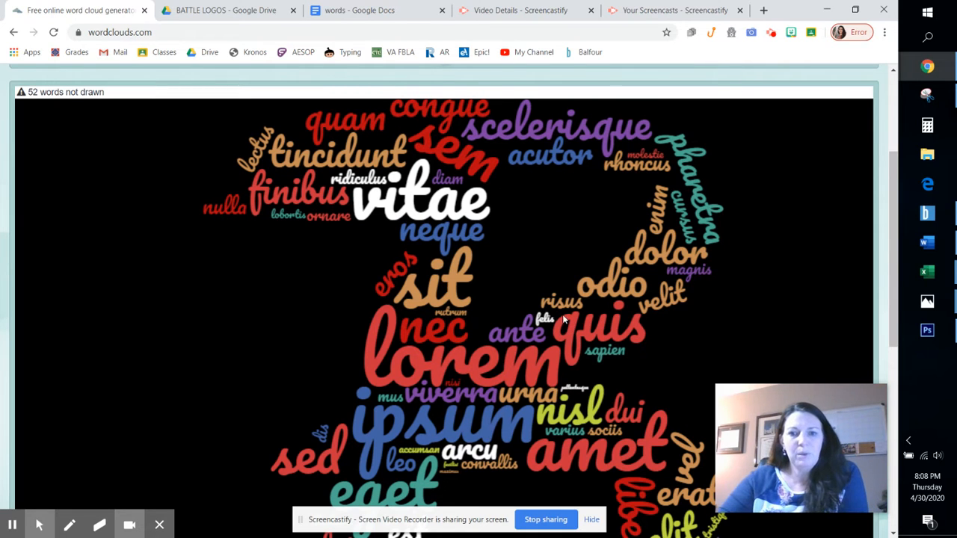
{"action": "scroll", "coordinate": [558, 338], "scroll_direction": "down", "scroll_amount": 2}
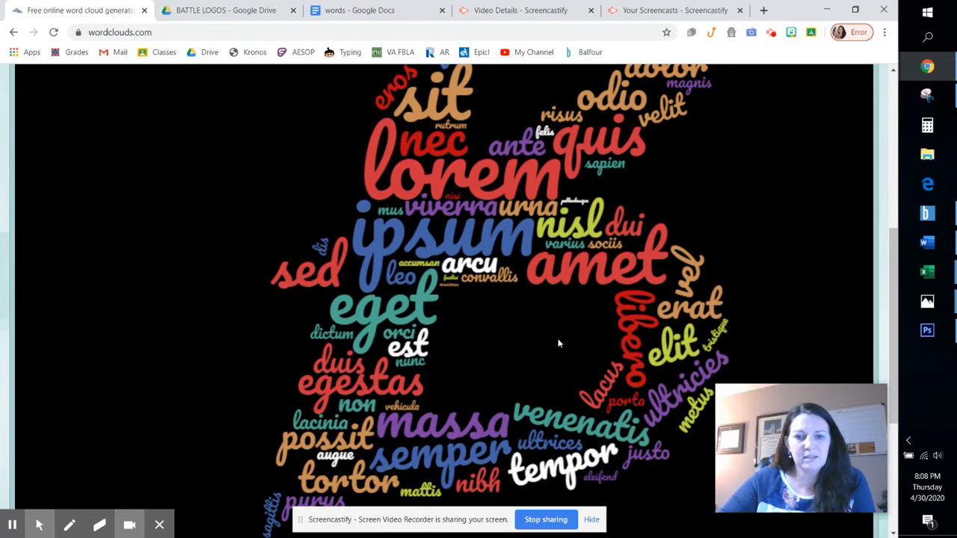
{"action": "scroll", "coordinate": [558, 338], "scroll_direction": "up", "scroll_amount": 4}
{"action": "scroll", "coordinate": [558, 343], "scroll_direction": "down", "scroll_amount": 1}
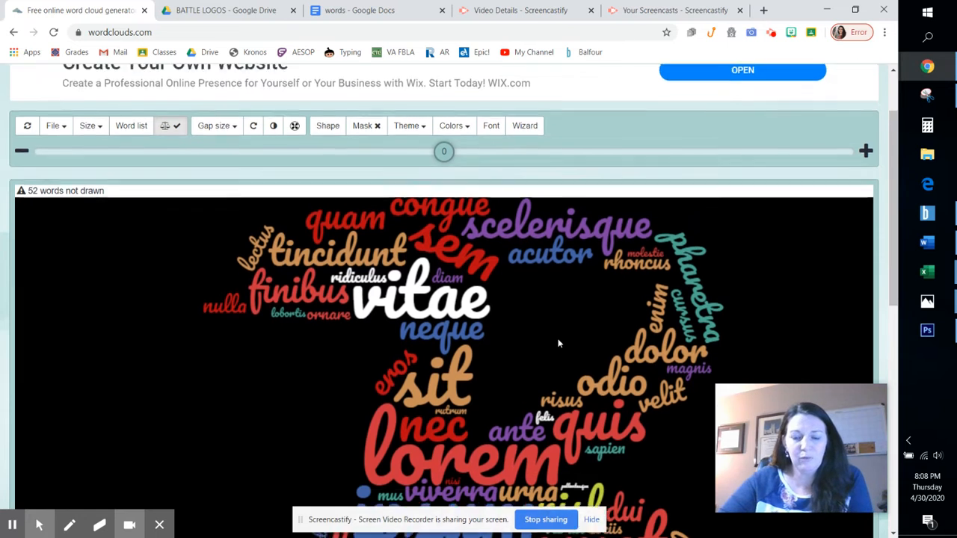
{"action": "scroll", "coordinate": [558, 343], "scroll_direction": "down", "scroll_amount": 4}
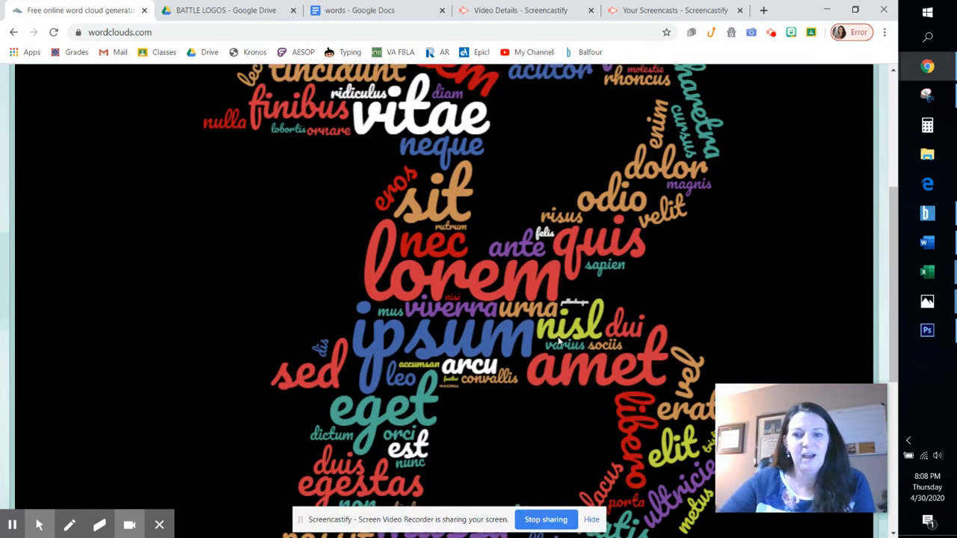
{"action": "scroll", "coordinate": [557, 343], "scroll_direction": "up", "scroll_amount": 5}
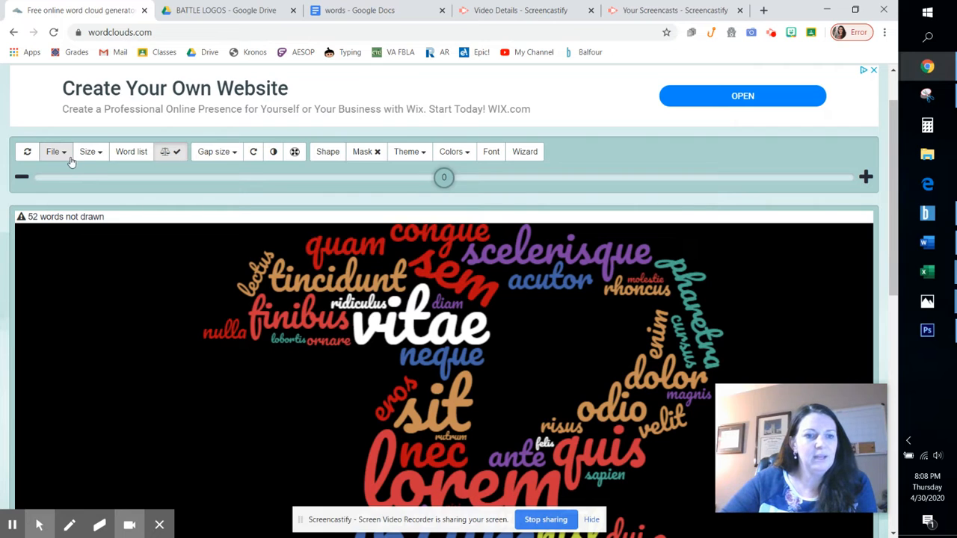
Open the word list and examine the sample words and their weights from beginning to end.
{"action": "left_click", "coordinate": [133, 153]}
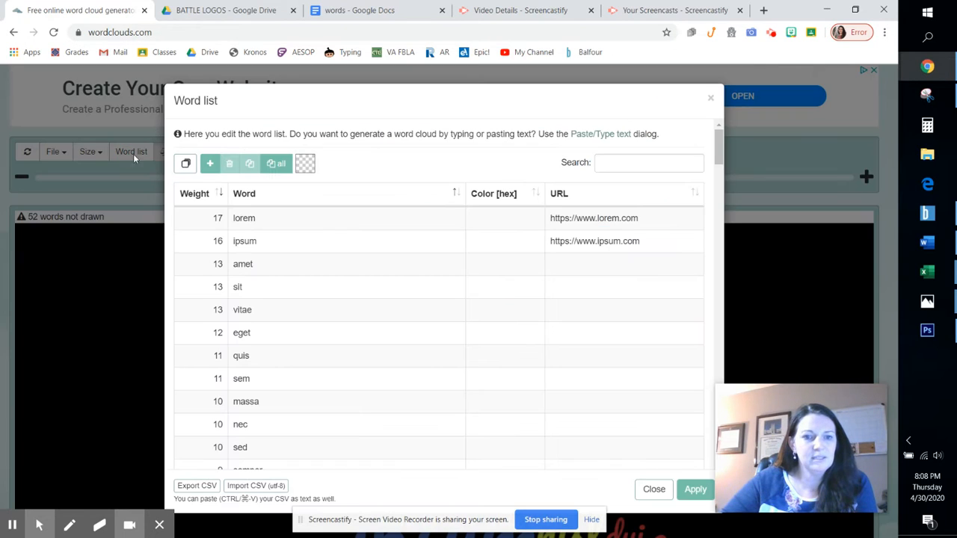
{"action": "scroll", "coordinate": [306, 367], "scroll_direction": "down", "scroll_amount": 10}
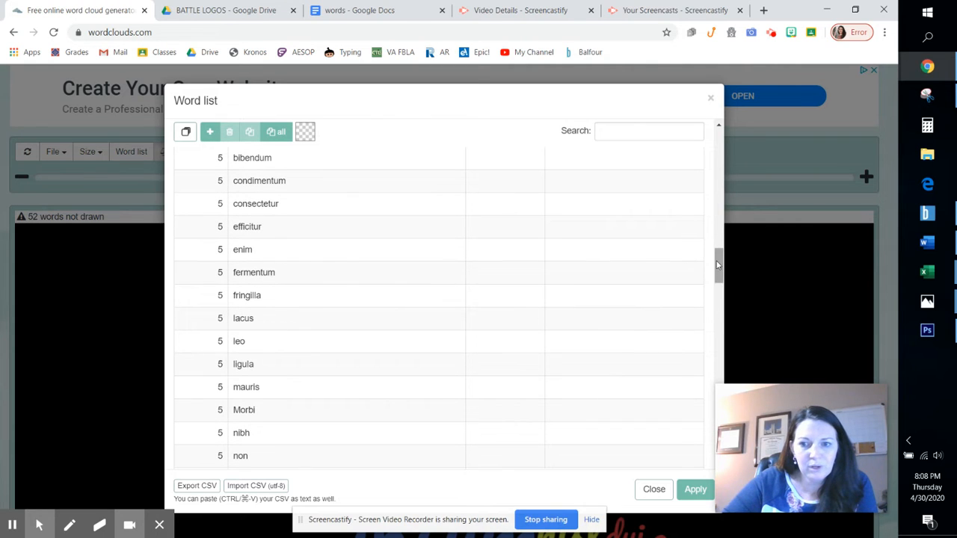
{"action": "left_click_drag", "start_coordinate": [716, 264], "coordinate": [697, 480]}
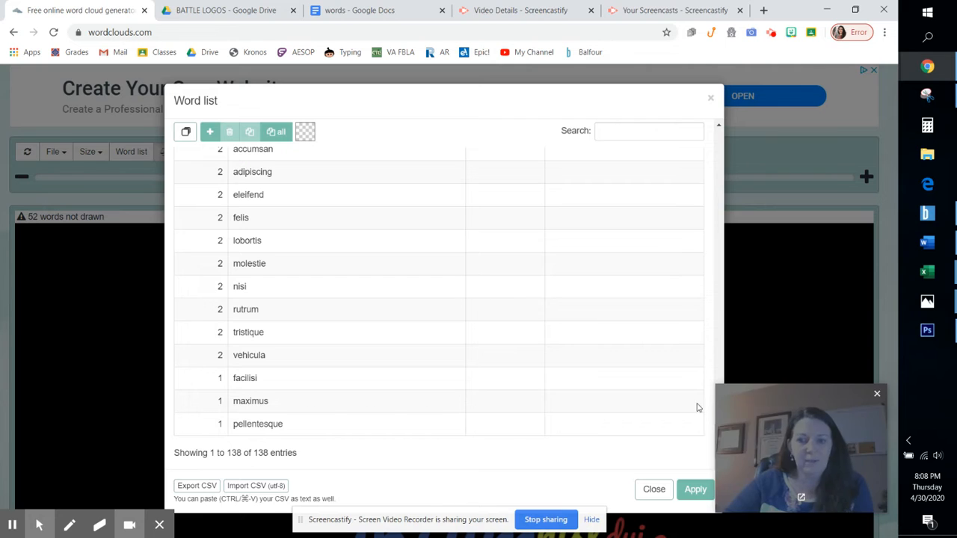
{"action": "scroll", "coordinate": [696, 403], "scroll_direction": "up", "scroll_amount": 8}
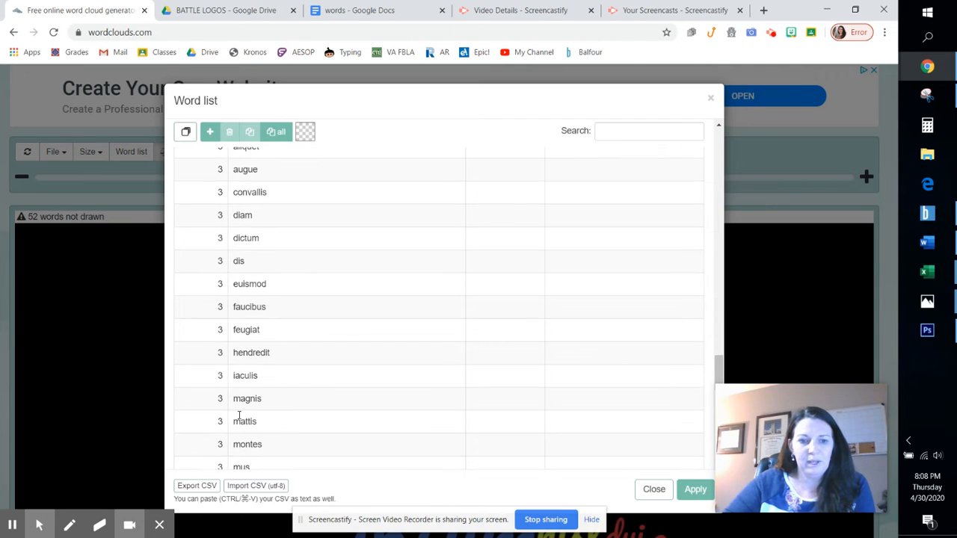
{"action": "scroll", "coordinate": [239, 416], "scroll_direction": "down", "scroll_amount": 8}
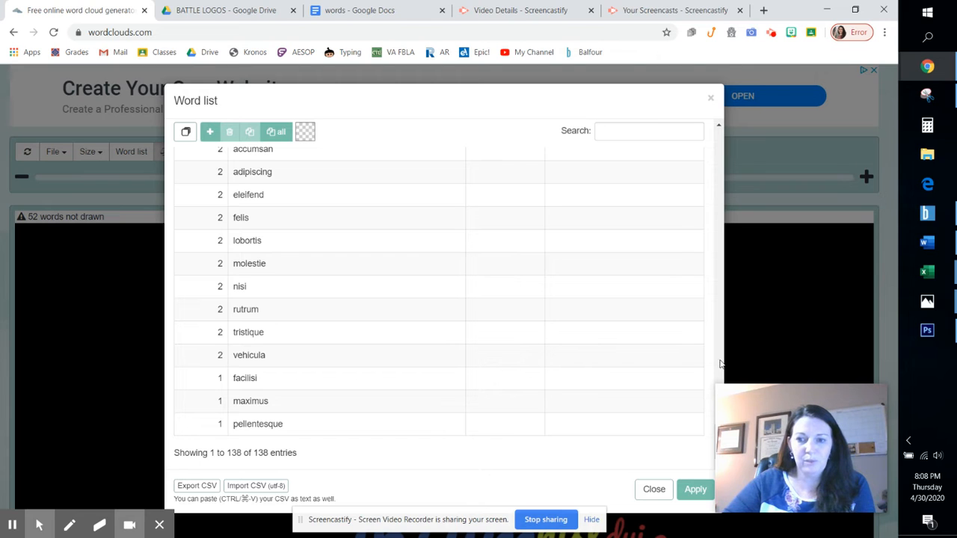
{"action": "scroll", "coordinate": [718, 364], "scroll_direction": "up", "scroll_amount": 10}
{"action": "scroll", "coordinate": [718, 364], "scroll_direction": "up", "scroll_amount": 5}
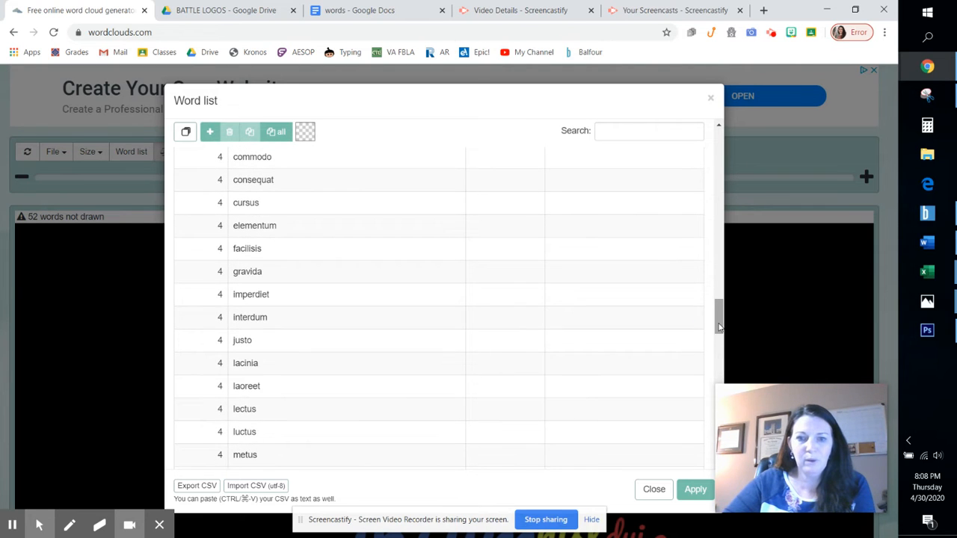
{"action": "left_click_drag", "start_coordinate": [718, 323], "coordinate": [699, 146]}
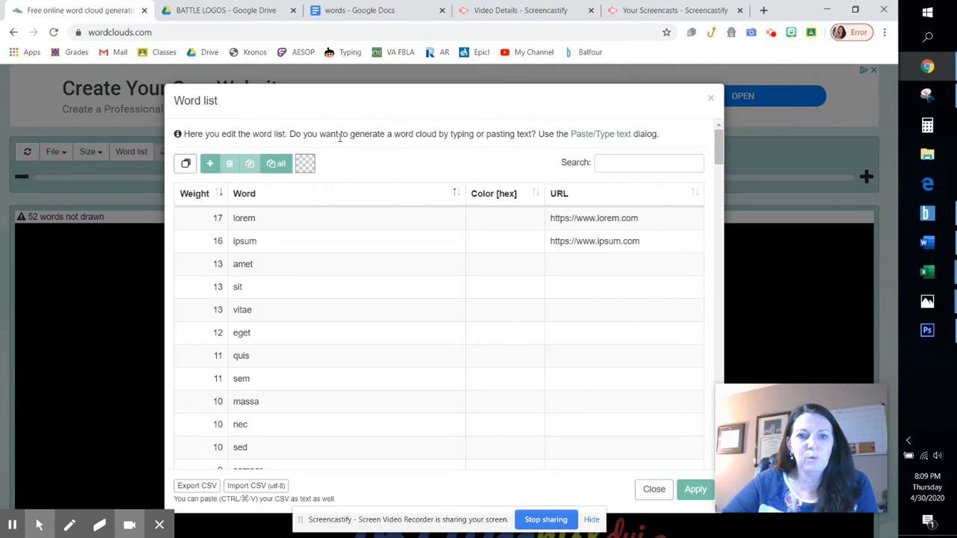
Open the Paste/Type text dialog, and copy all the selected words from the "words" document in Google Docs.
{"action": "left_click", "coordinate": [590, 135]}
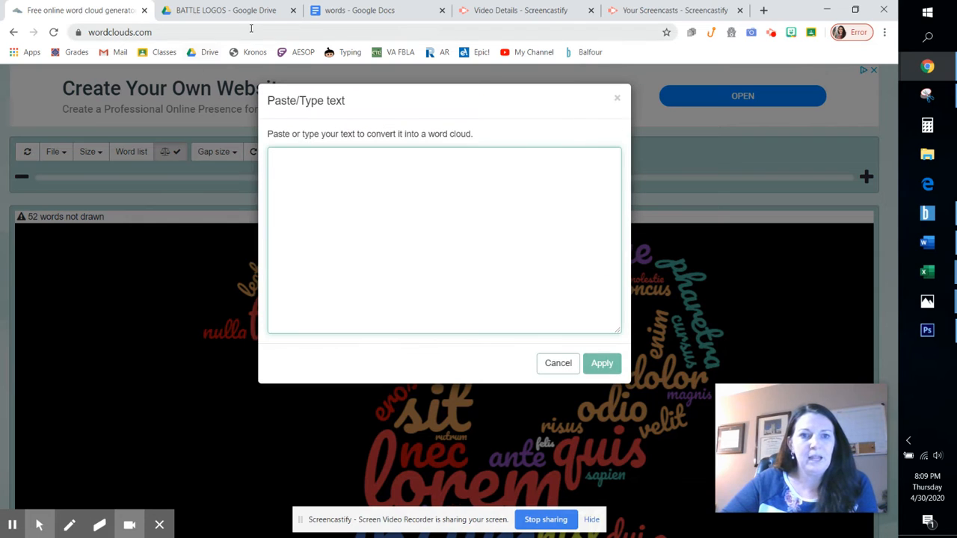
{"action": "left_click", "coordinate": [387, 15]}
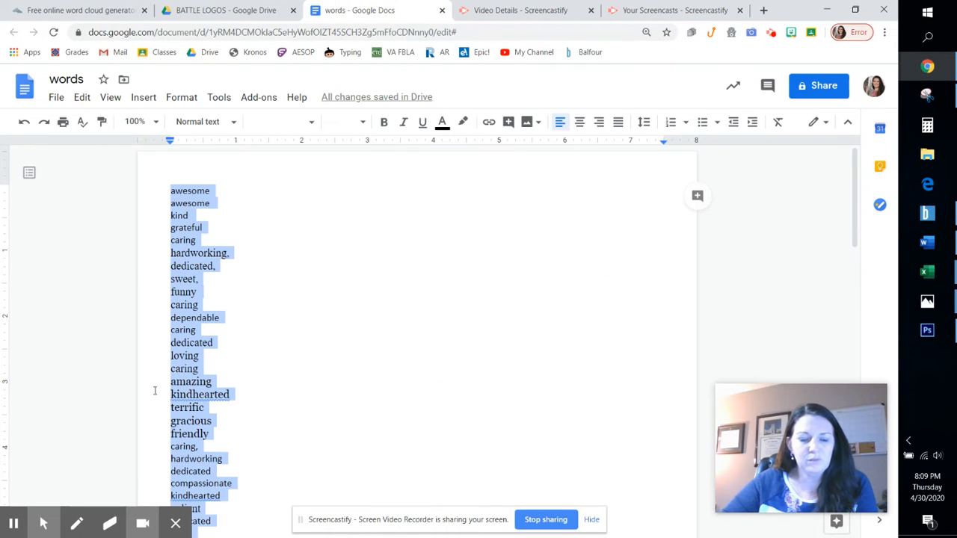
{"action": "scroll", "coordinate": [351, 370], "scroll_direction": "down", "scroll_amount": 10}
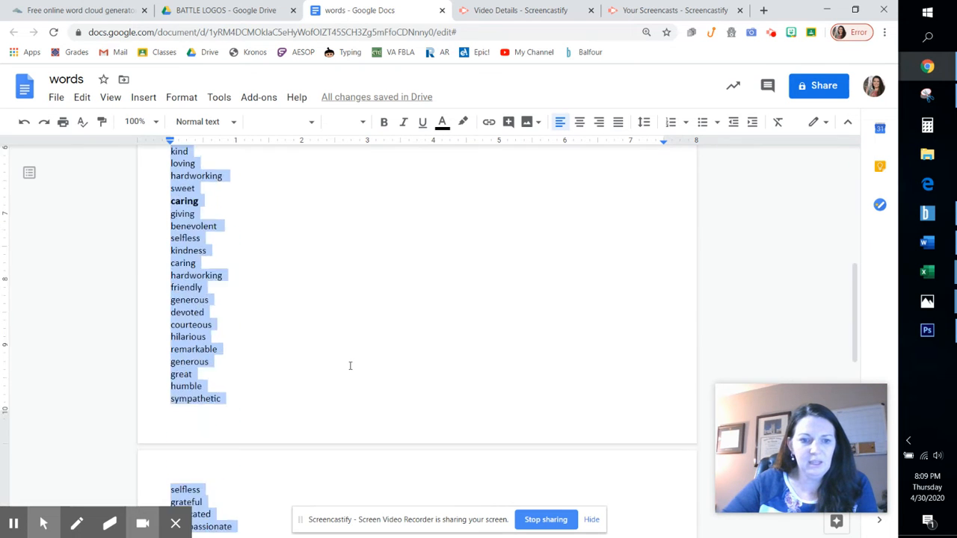
{"action": "scroll", "coordinate": [351, 366], "scroll_direction": "up", "scroll_amount": 7}
{"action": "scroll", "coordinate": [344, 366], "scroll_direction": "up", "scroll_amount": 4}
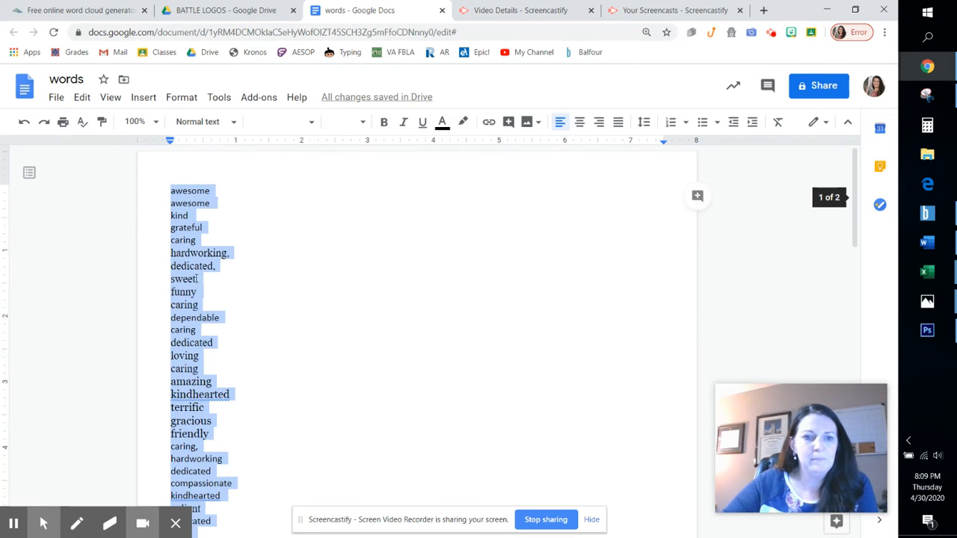
{"action": "right_click", "coordinate": [192, 267]}
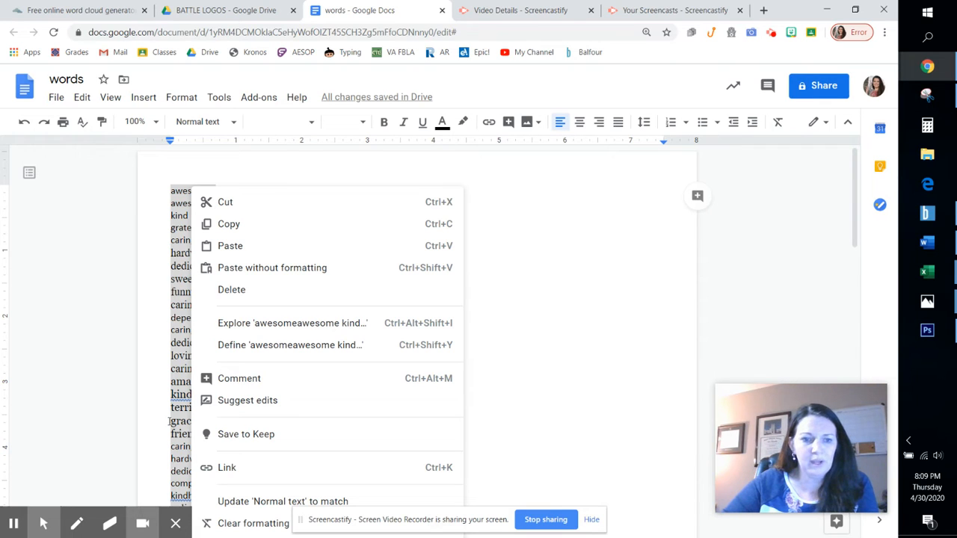
{"action": "left_click", "coordinate": [229, 224]}
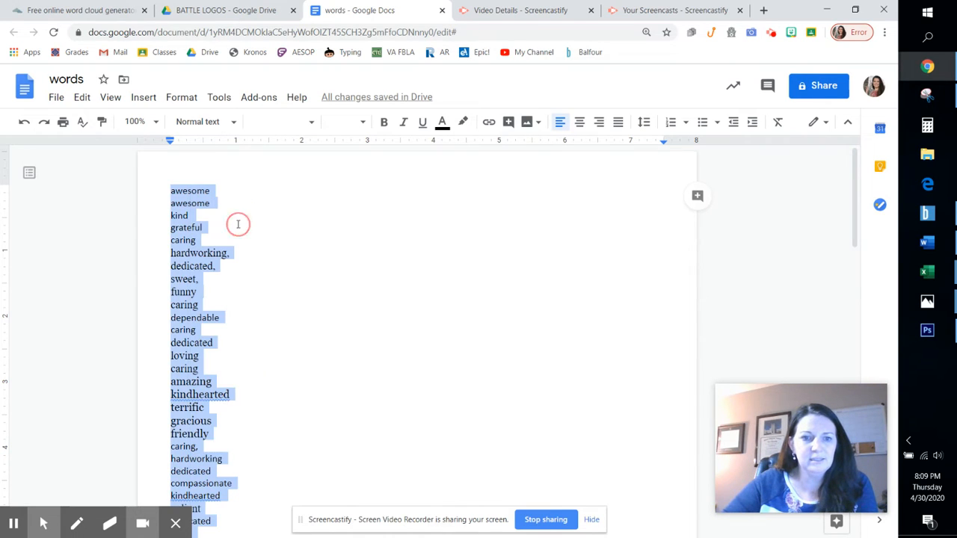
Paste the copied words into the WordClouds.com text dialog and apply them to redraw the word cloud.
{"action": "left_click", "coordinate": [116, 12]}
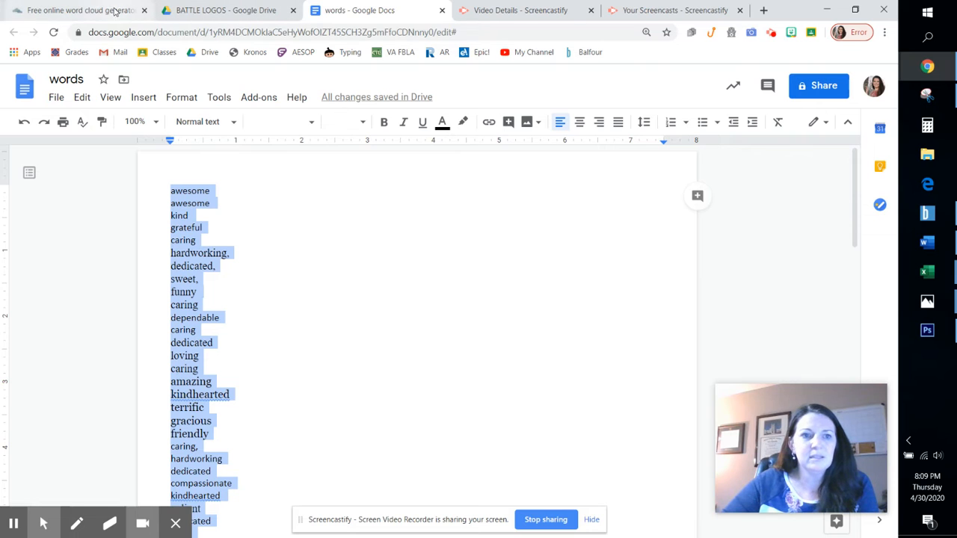
{"action": "right_click", "coordinate": [364, 176]}
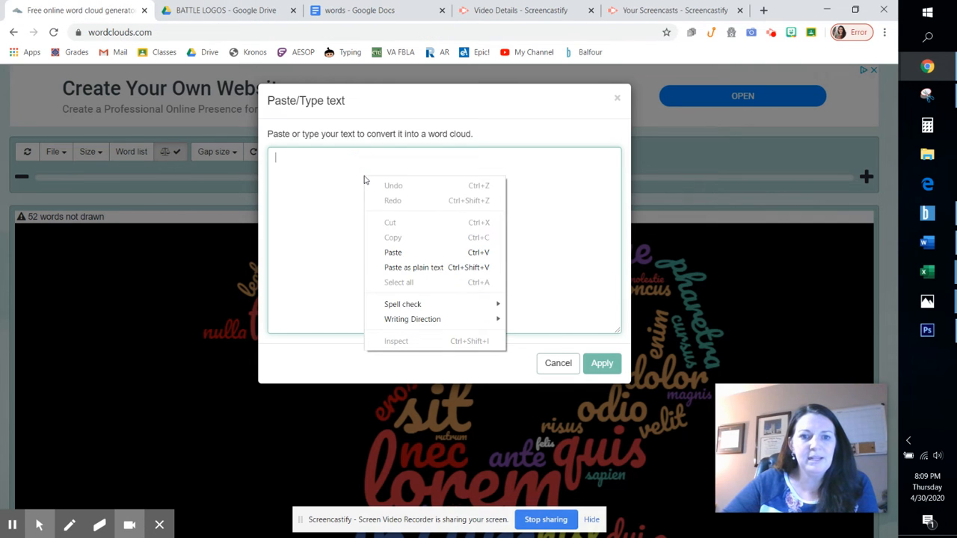
{"action": "left_click", "coordinate": [392, 261]}
{"action": "scroll", "coordinate": [306, 323], "scroll_direction": "up", "scroll_amount": 8}
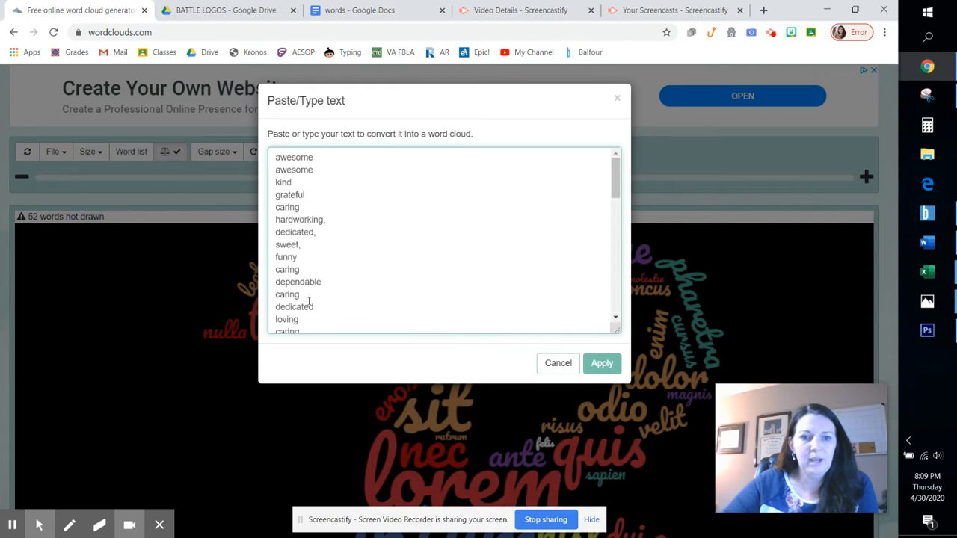
{"action": "left_click", "coordinate": [608, 364]}
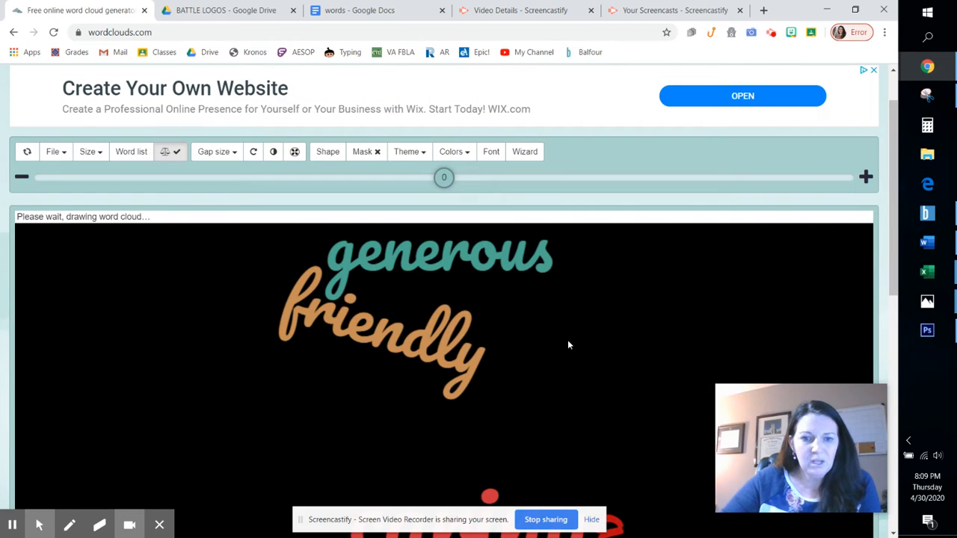
{"action": "scroll", "coordinate": [565, 390], "scroll_direction": "down", "scroll_amount": 7}
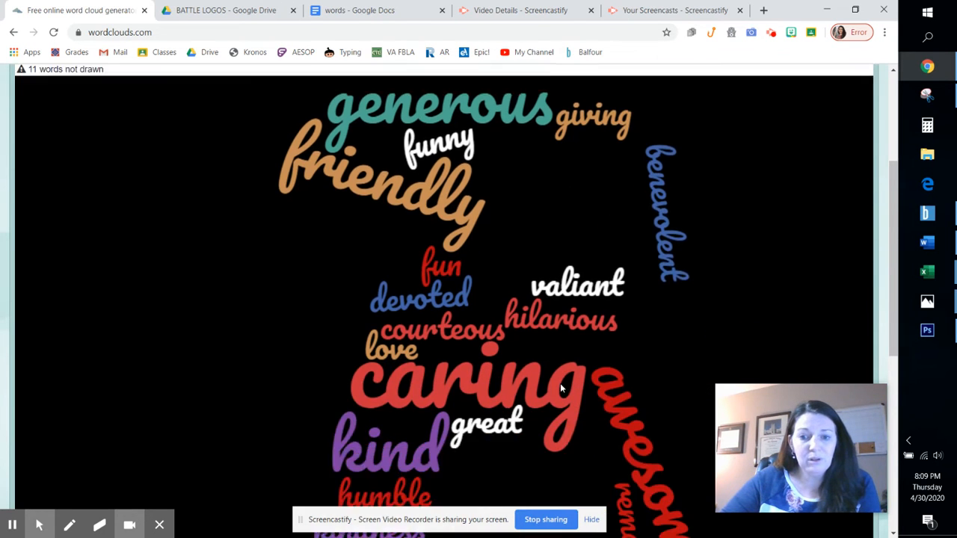
Change the word cloud's background color to white and apply it.
{"action": "scroll", "coordinate": [562, 385], "scroll_direction": "up", "scroll_amount": 6}
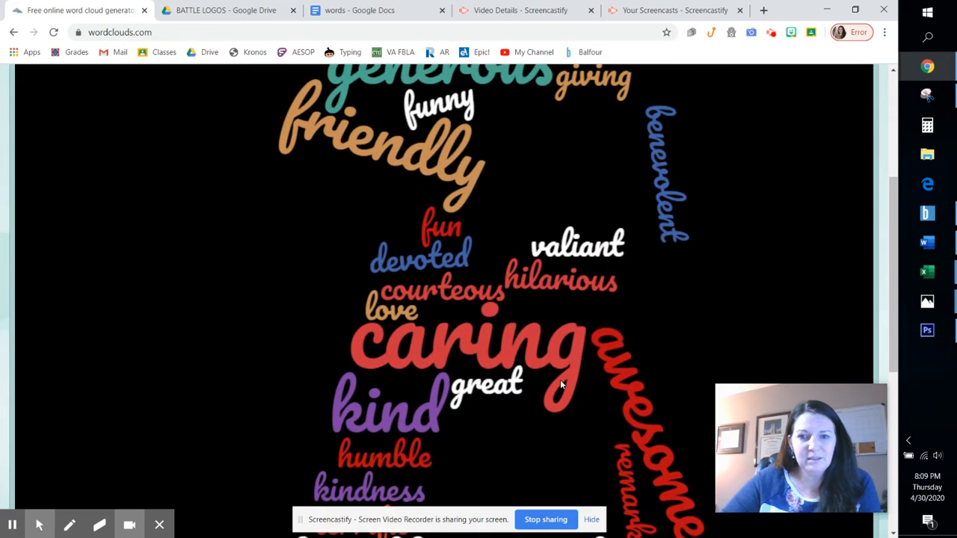
{"action": "scroll", "coordinate": [545, 442], "scroll_direction": "down", "scroll_amount": 3}
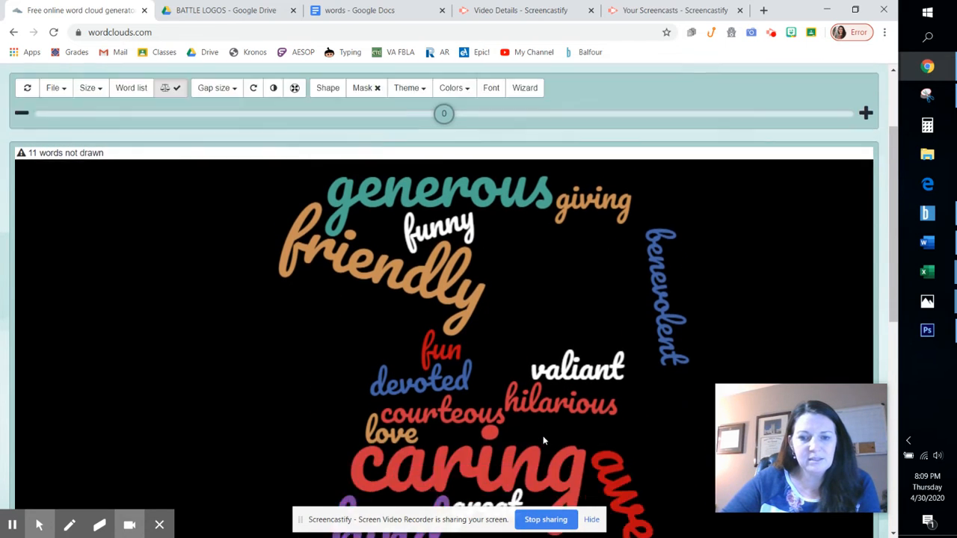
{"action": "scroll", "coordinate": [544, 441], "scroll_direction": "up", "scroll_amount": 3}
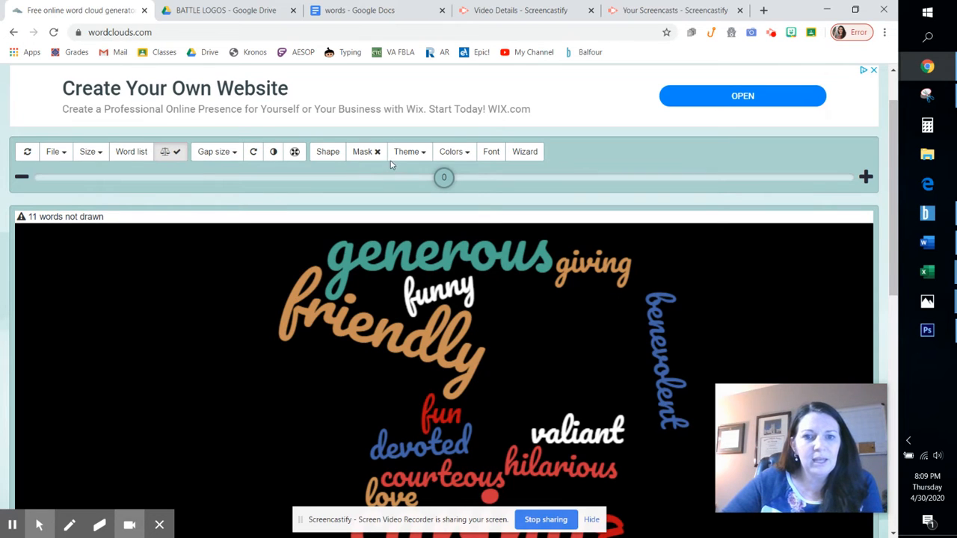
{"action": "left_click", "coordinate": [451, 153]}
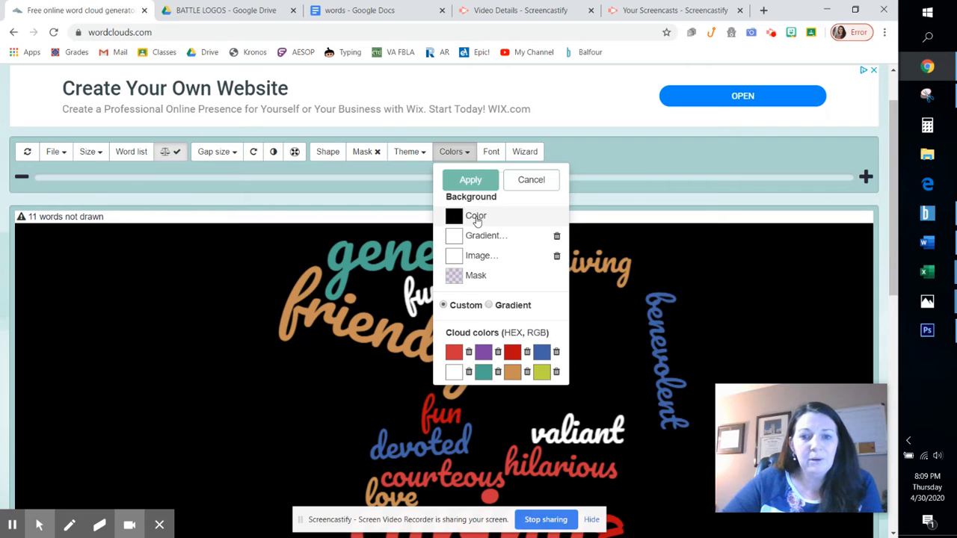
{"action": "left_click", "coordinate": [453, 216]}
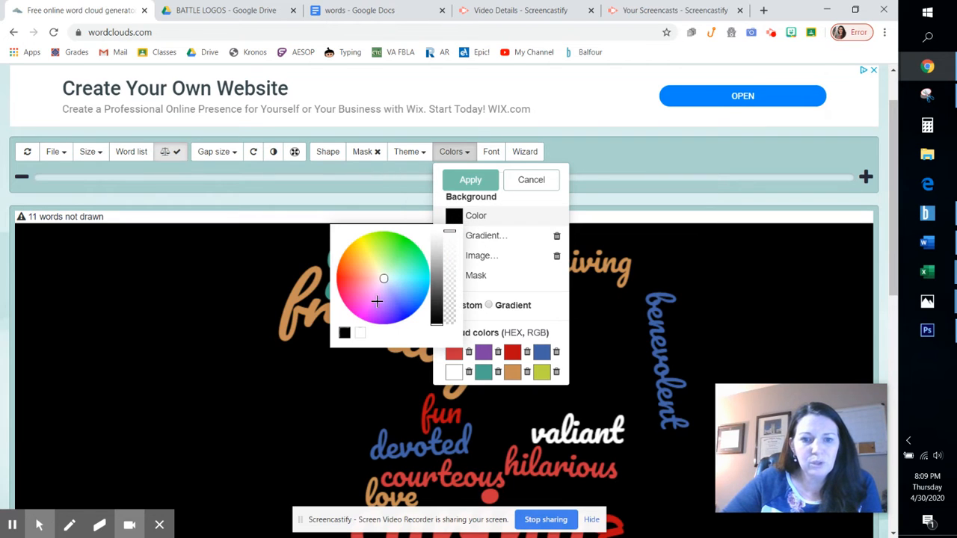
{"action": "left_click", "coordinate": [359, 335]}
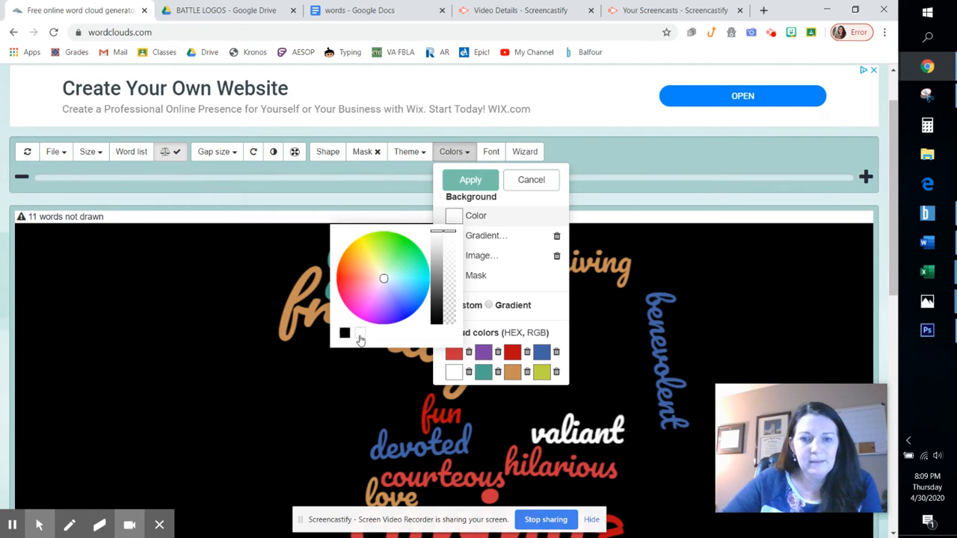
{"action": "left_click", "coordinate": [470, 180]}
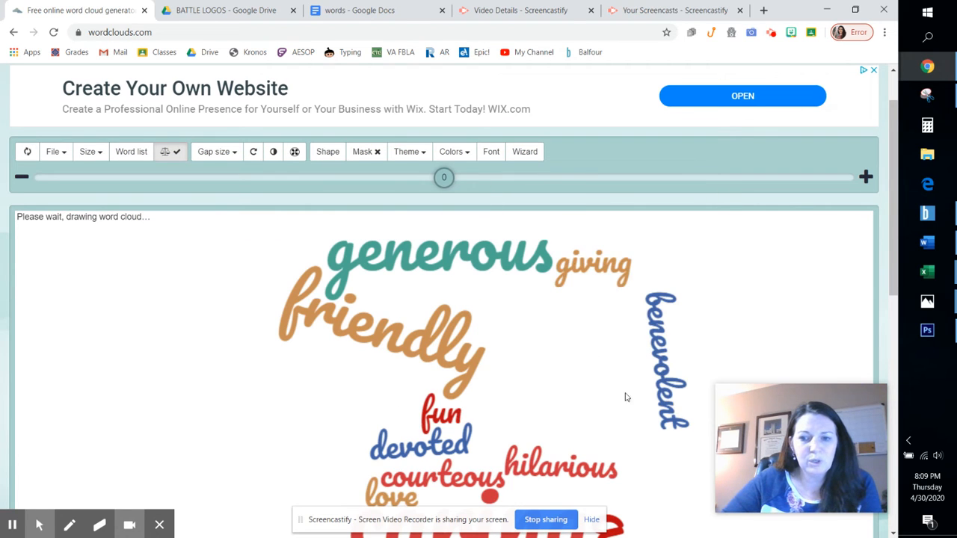
Clear all eight custom cloud colors from the word cloud's color settings.
{"action": "left_click", "coordinate": [452, 153]}
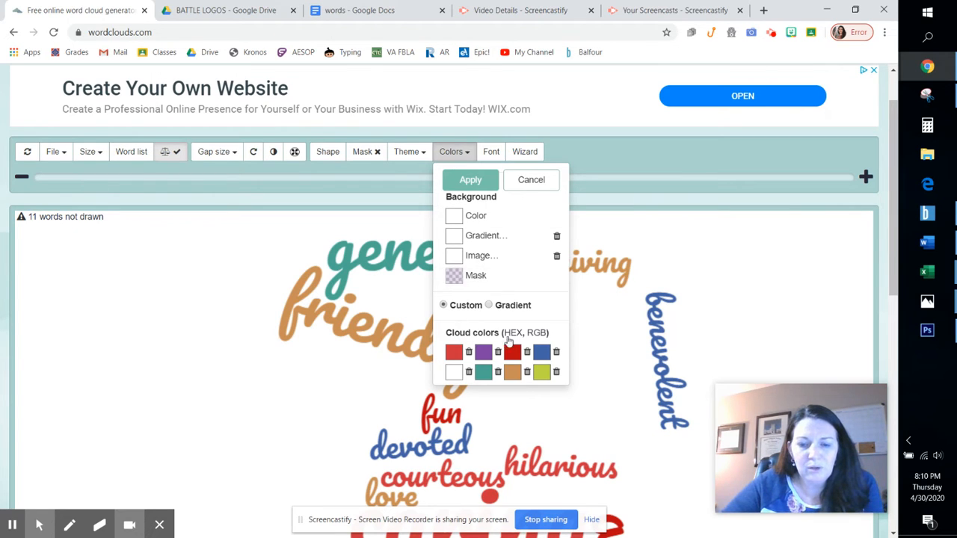
{"action": "left_click", "coordinate": [468, 353]}
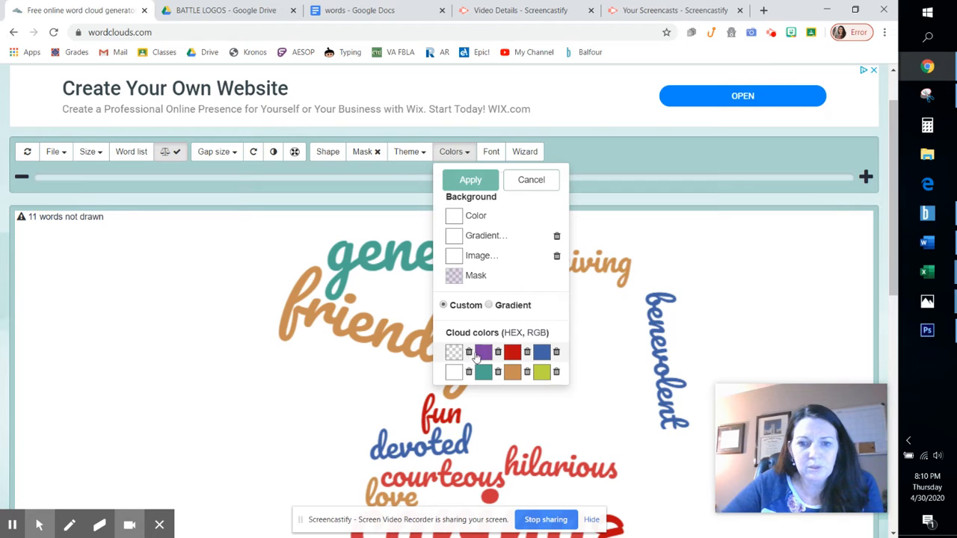
{"action": "left_click", "coordinate": [498, 353]}
{"action": "left_click", "coordinate": [527, 353]}
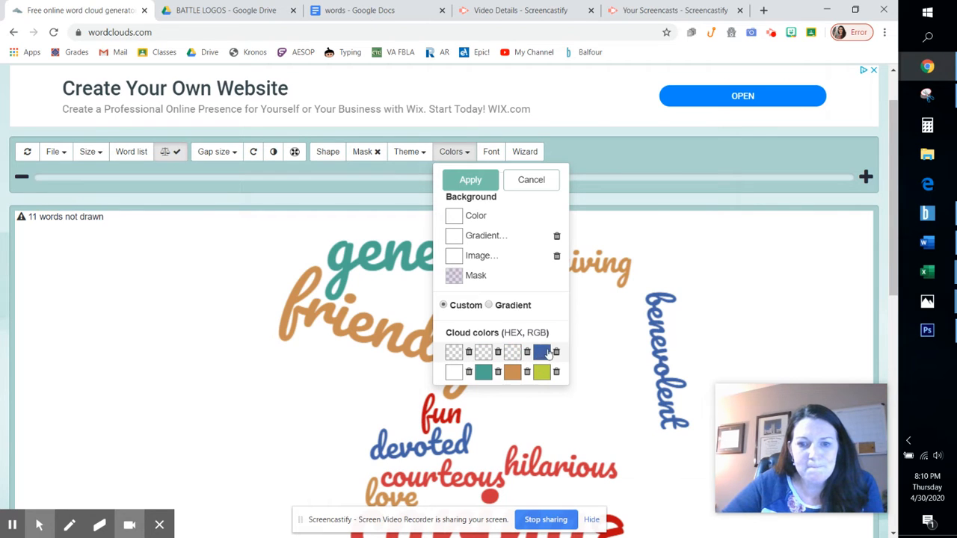
{"action": "left_click", "coordinate": [556, 352]}
{"action": "left_click", "coordinate": [556, 372]}
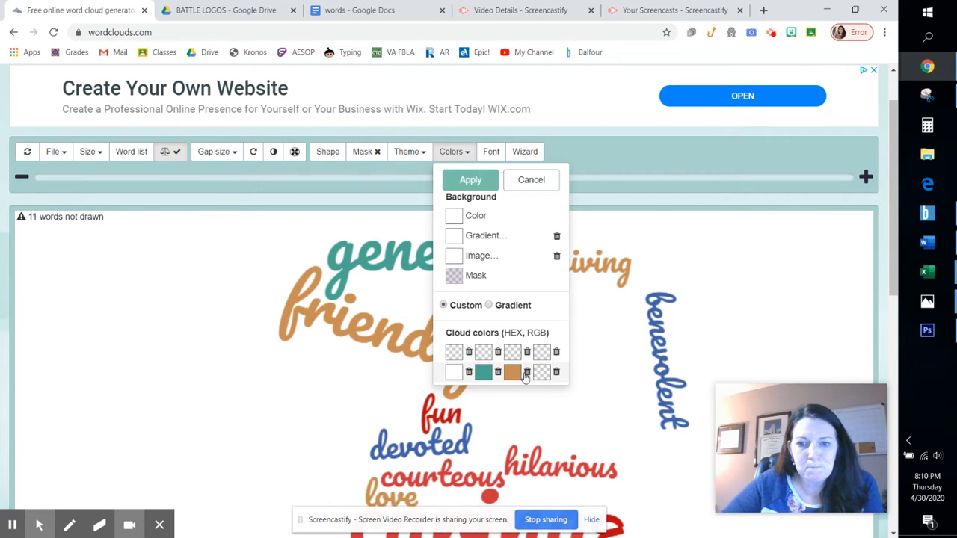
{"action": "left_click", "coordinate": [528, 372]}
{"action": "left_click", "coordinate": [498, 372]}
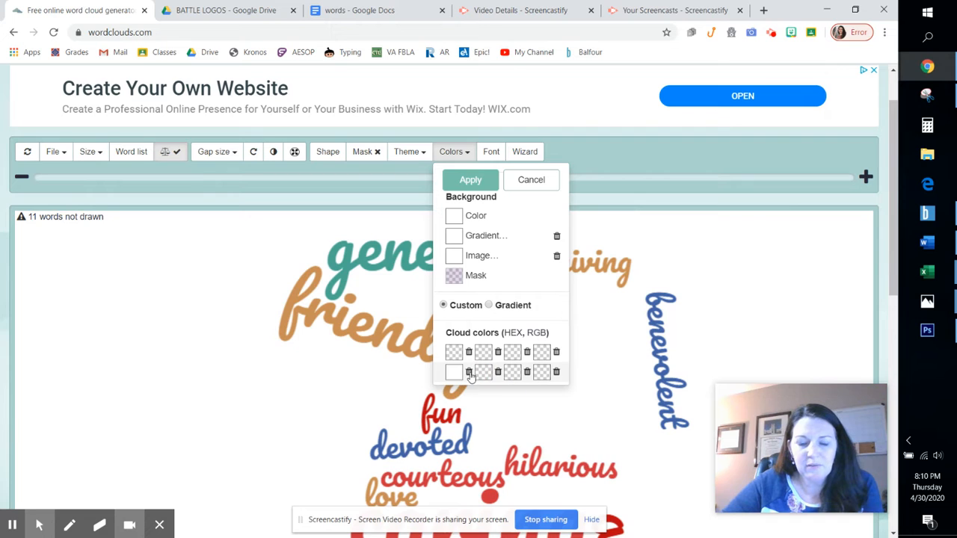
{"action": "left_click", "coordinate": [469, 372]}
Set the first cloud color to a dark green and apply it to the words.
{"action": "left_click", "coordinate": [453, 353]}
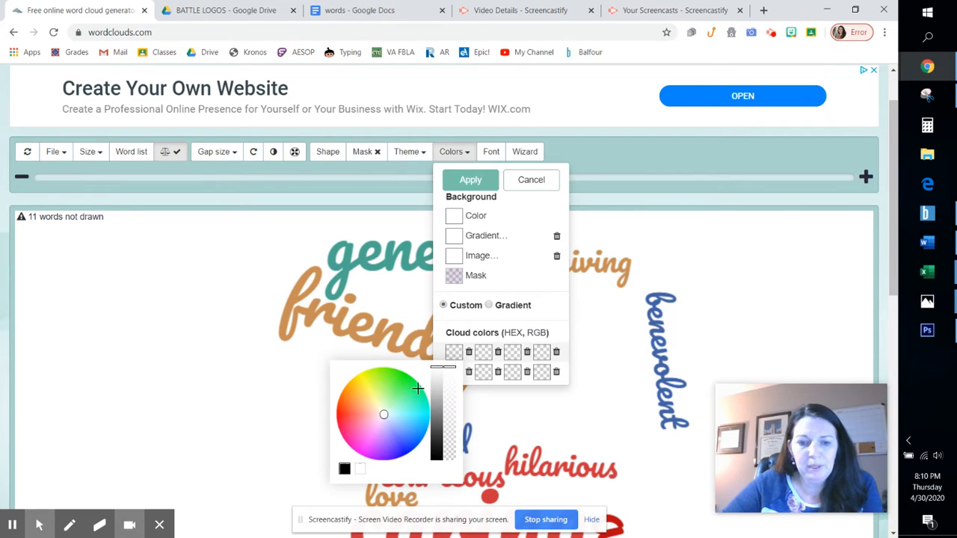
{"action": "left_click", "coordinate": [404, 384]}
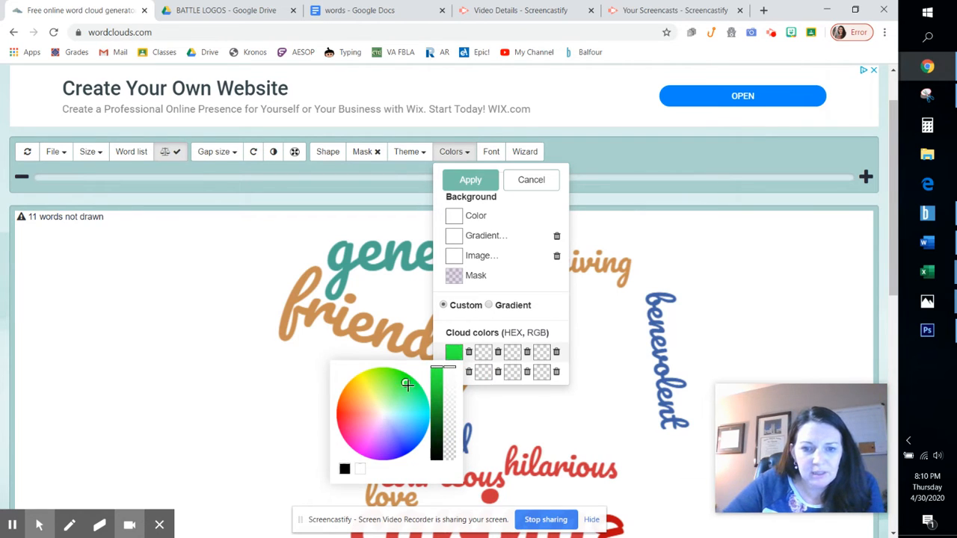
{"action": "left_click", "coordinate": [438, 431]}
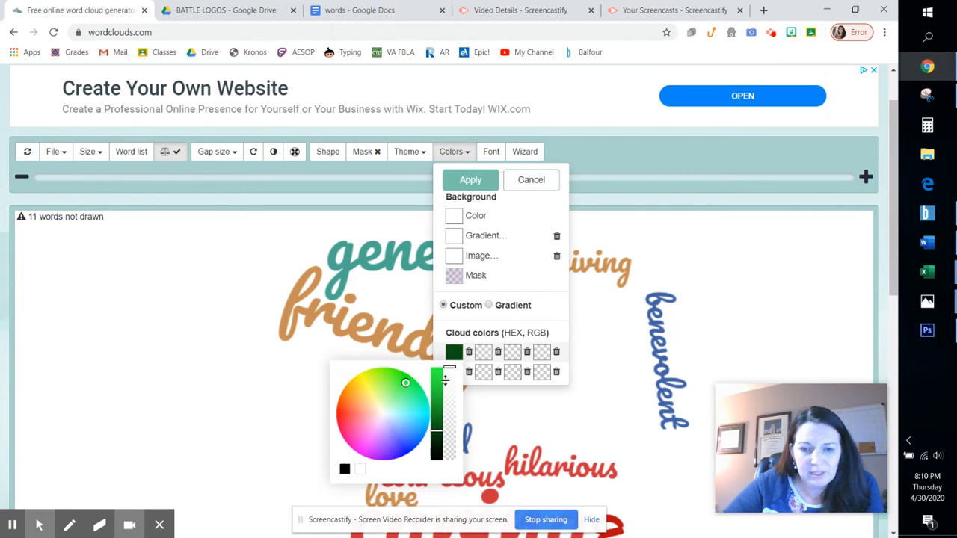
{"action": "left_click", "coordinate": [471, 179]}
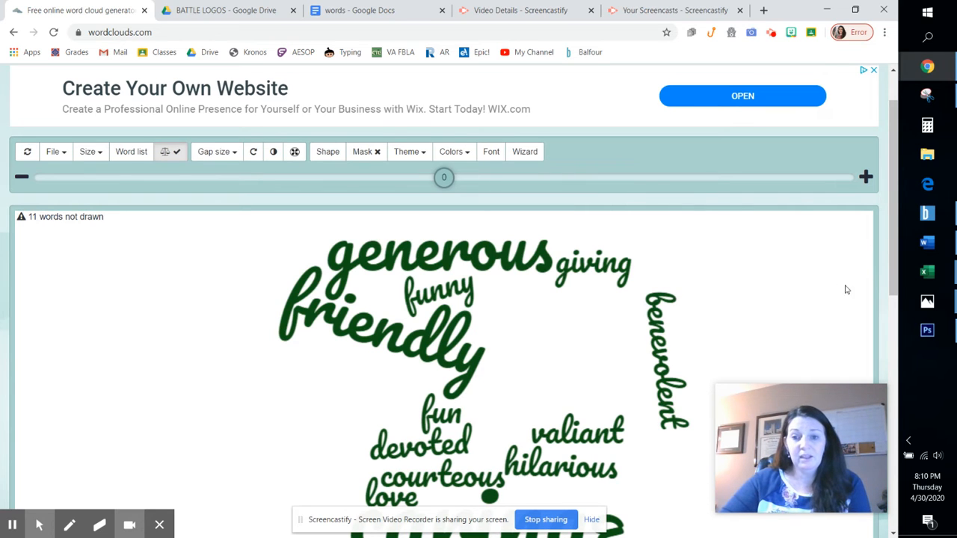
Examine the recolored word cloud from top to bottom, checking how well the words form the letter B.
{"action": "scroll", "coordinate": [766, 287], "scroll_direction": "down", "scroll_amount": 5}
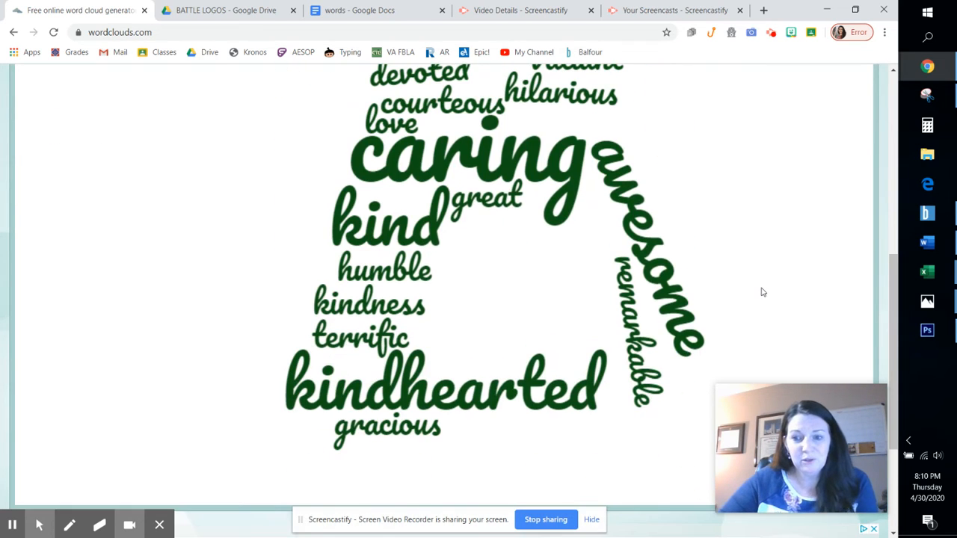
{"action": "scroll", "coordinate": [762, 291], "scroll_direction": "up", "scroll_amount": 4}
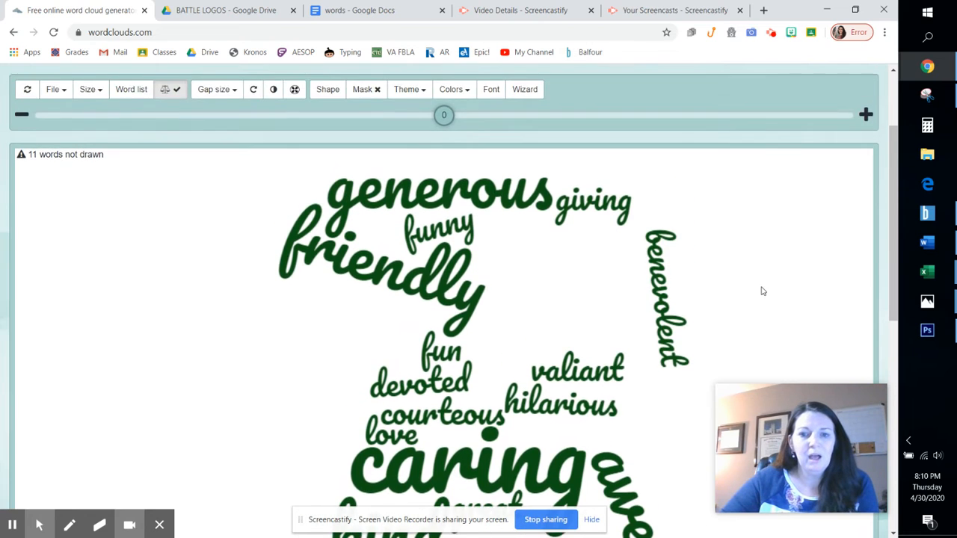
{"action": "scroll", "coordinate": [760, 291], "scroll_direction": "down", "scroll_amount": 2}
{"action": "scroll", "coordinate": [760, 291], "scroll_direction": "down", "scroll_amount": 4}
{"action": "scroll", "coordinate": [760, 290], "scroll_direction": "up", "scroll_amount": 4}
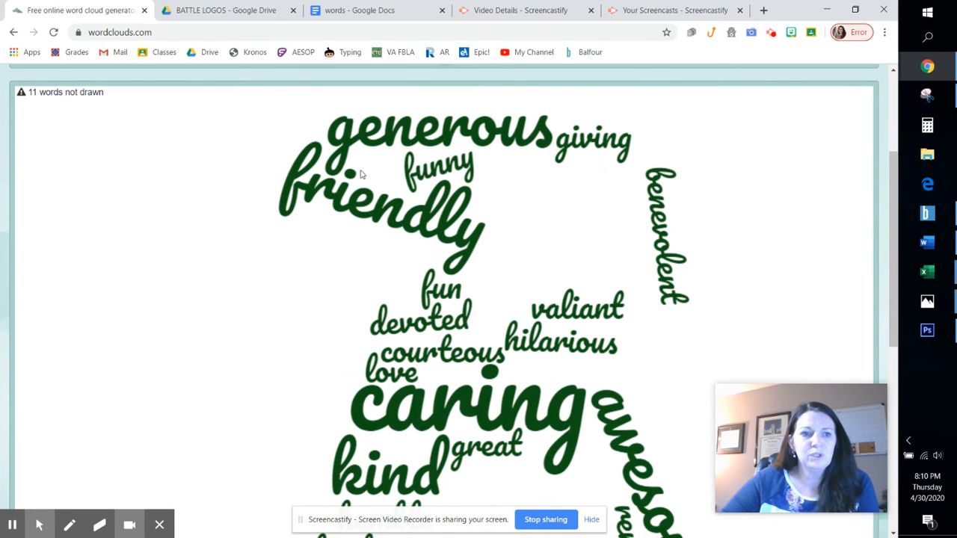
{"action": "scroll", "coordinate": [360, 173], "scroll_direction": "up", "scroll_amount": 2}
Open the word list and set the weights of caring to 10, dedicated and hardworking to 9, and selfless to 6.
{"action": "left_click", "coordinate": [127, 151]}
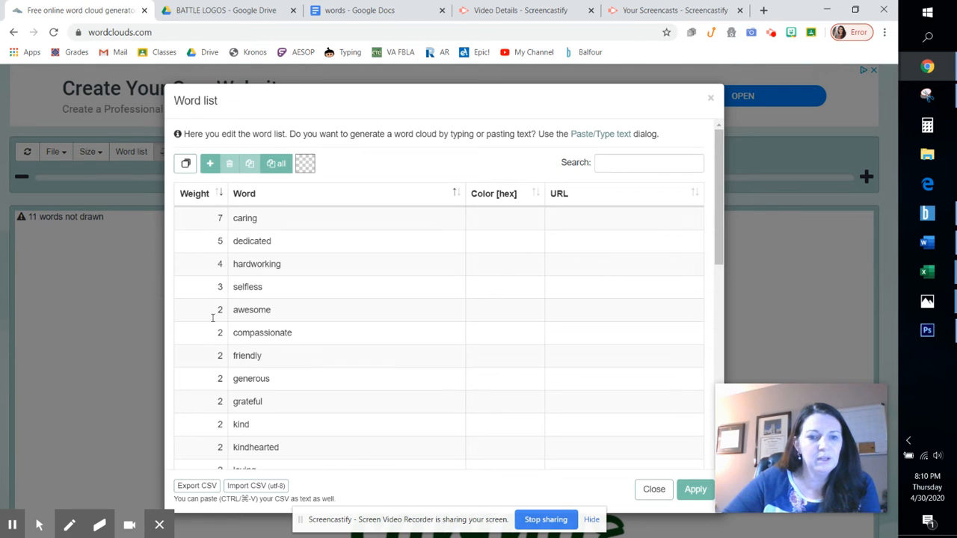
{"action": "scroll", "coordinate": [338, 371], "scroll_direction": "down", "scroll_amount": 7}
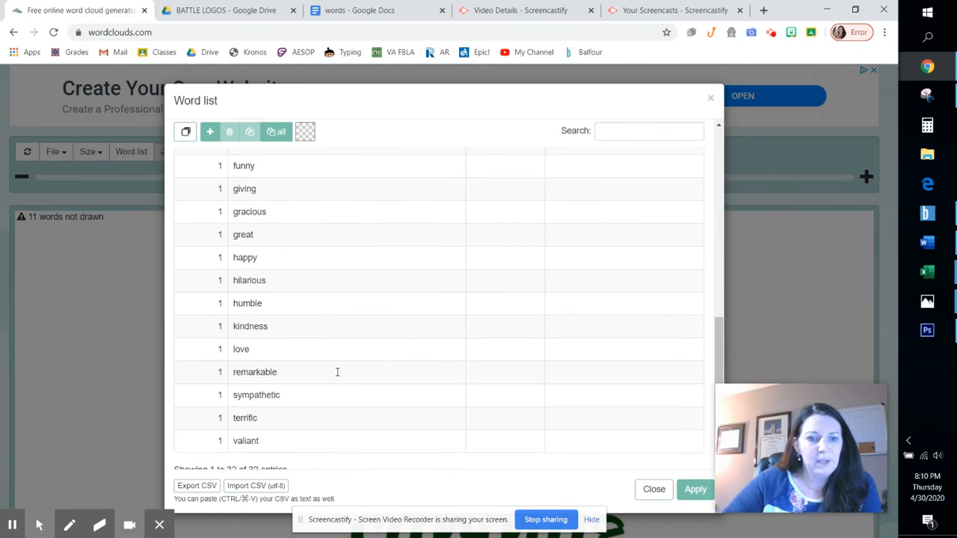
{"action": "scroll", "coordinate": [337, 372], "scroll_direction": "up", "scroll_amount": 1}
{"action": "scroll", "coordinate": [338, 372], "scroll_direction": "up", "scroll_amount": 6}
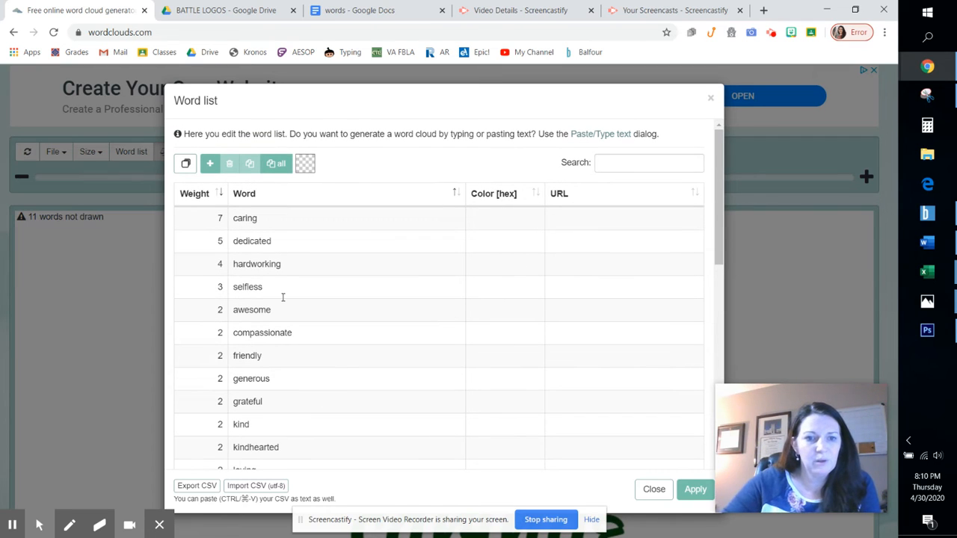
{"action": "left_click", "coordinate": [217, 217]}
{"action": "left_click", "coordinate": [217, 217]}
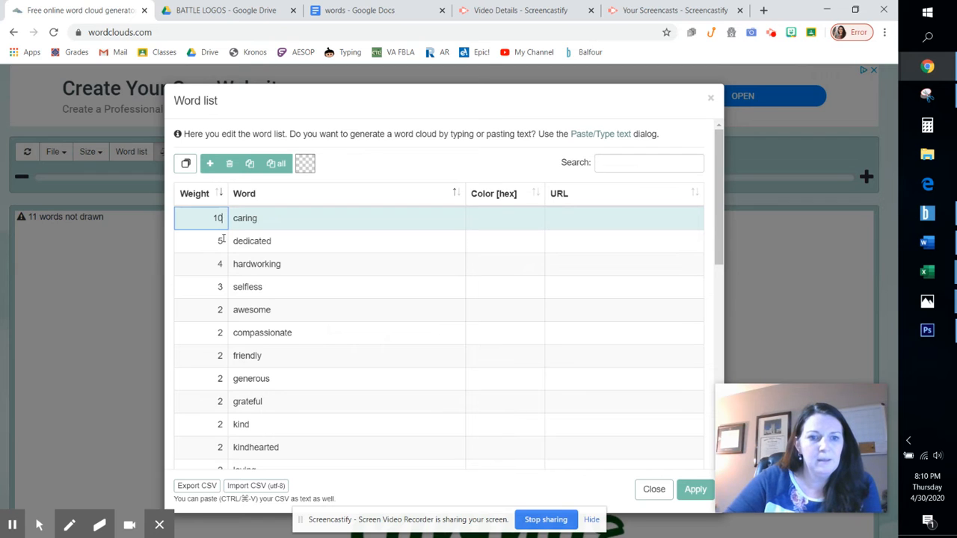
{"action": "left_click", "coordinate": [219, 240]}
{"action": "left_click", "coordinate": [220, 240]}
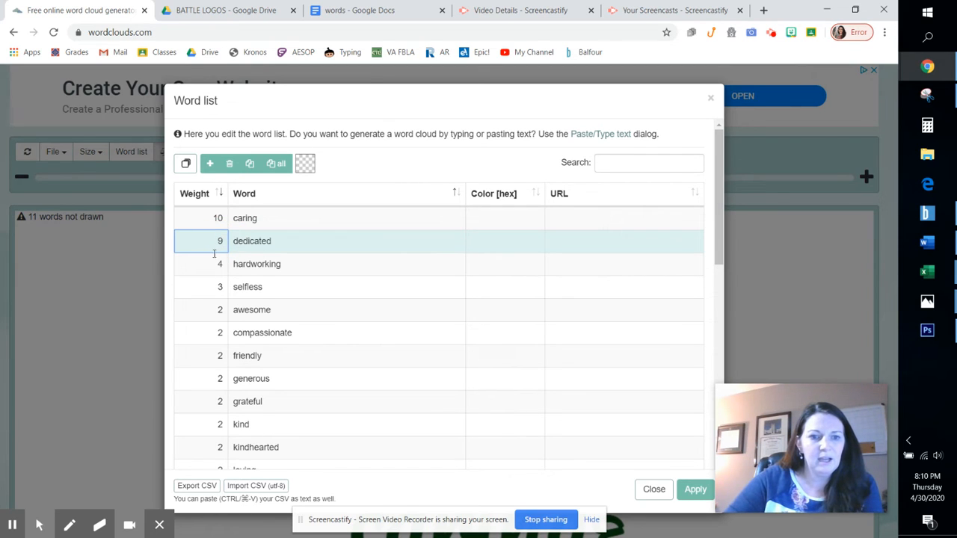
{"action": "left_click", "coordinate": [220, 264]}
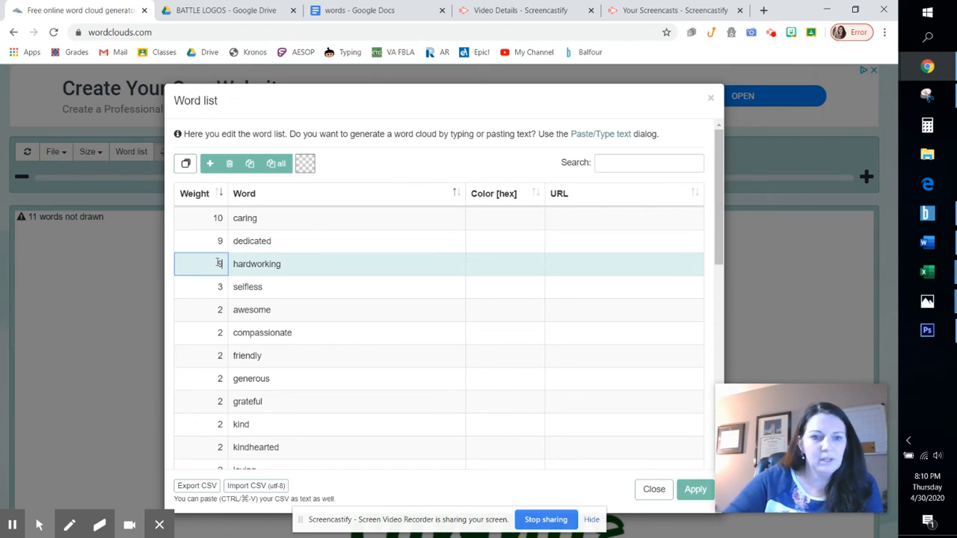
{"action": "left_click", "coordinate": [219, 287]}
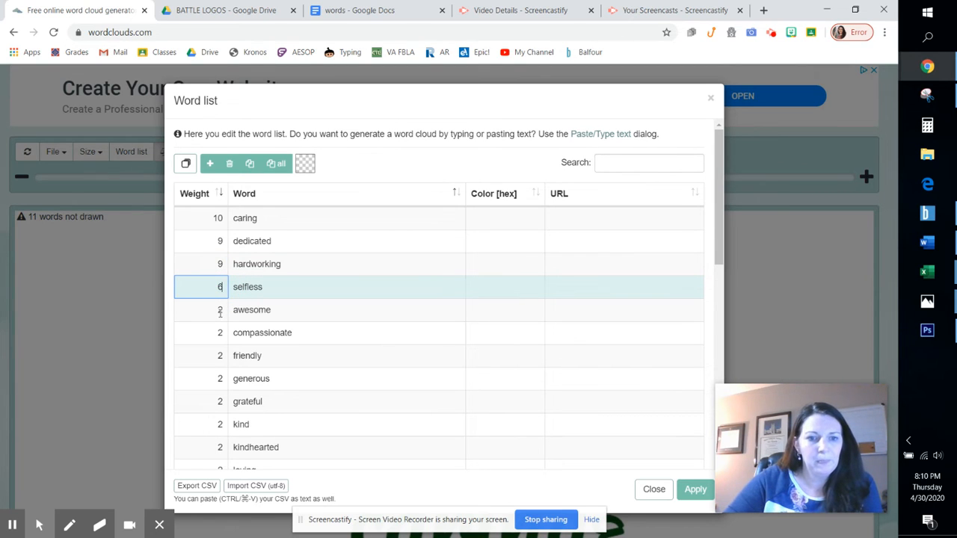
Set the weights of awesome and compassionate to 5, and of friendly, generous and grateful to 3.
{"action": "left_click", "coordinate": [220, 311]}
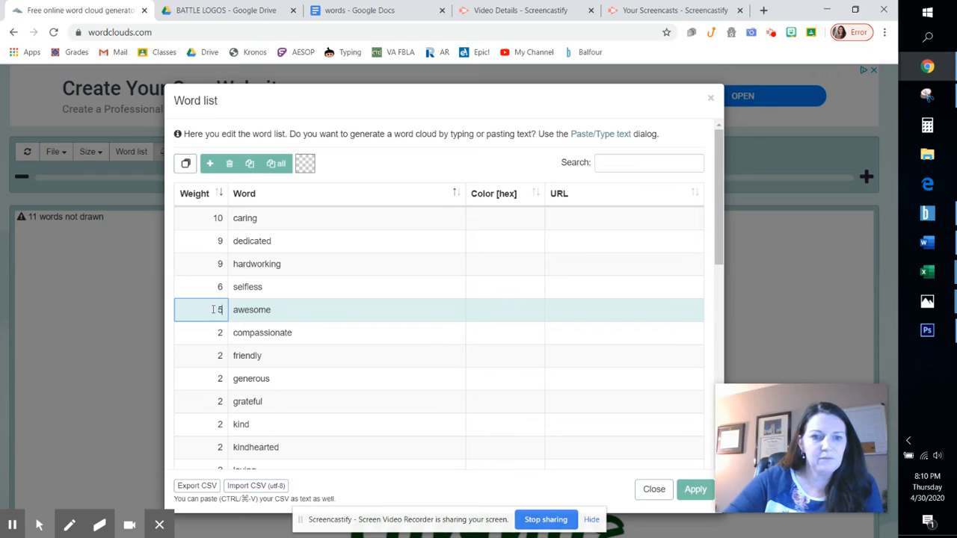
{"action": "left_click", "coordinate": [221, 332]}
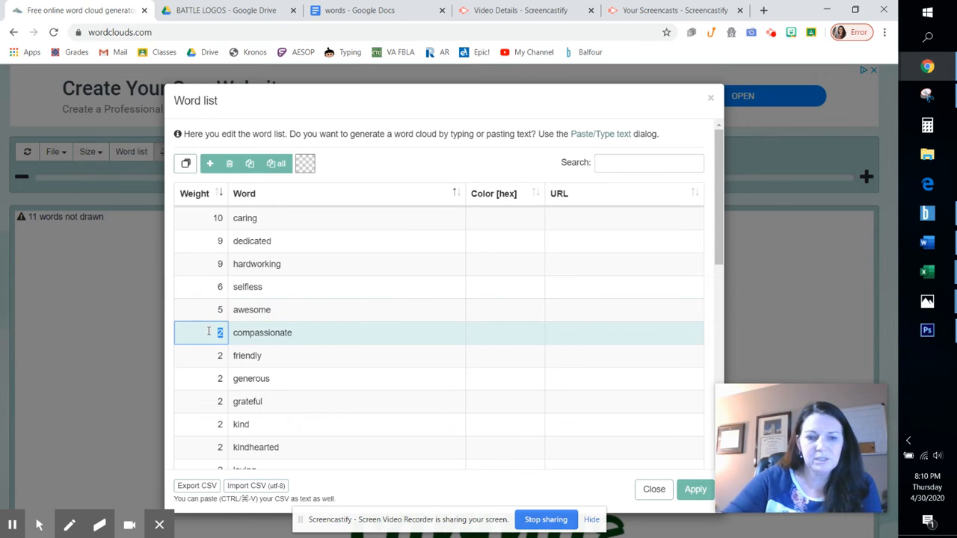
{"action": "left_click", "coordinate": [217, 356]}
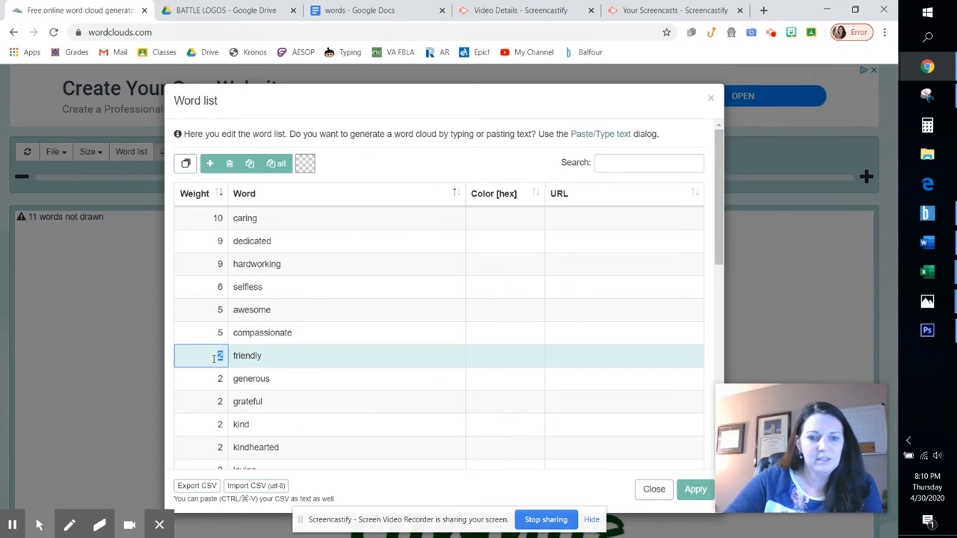
{"action": "left_click", "coordinate": [221, 378]}
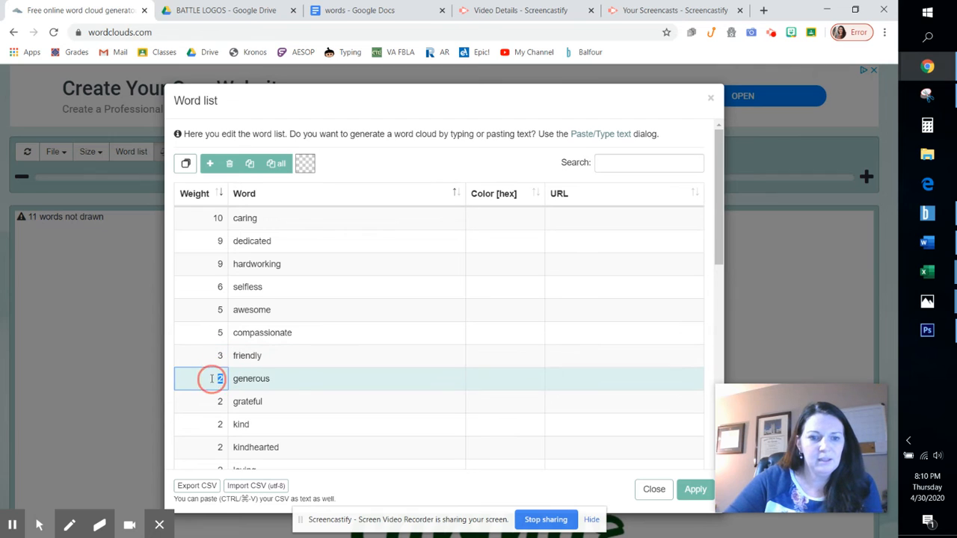
{"action": "type", "text": "3"}
{"action": "left_click", "coordinate": [220, 400]}
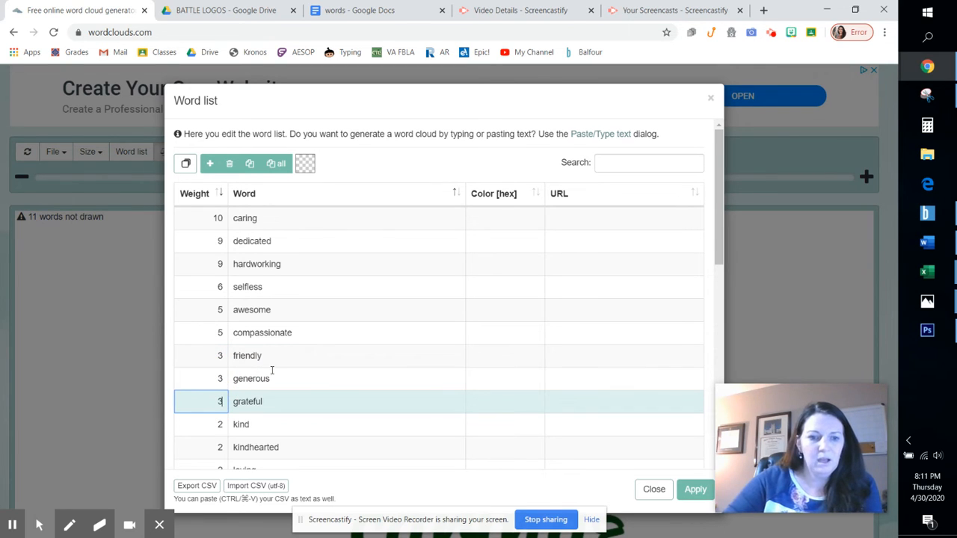
Review the remaining words in the list, then apply the new weights and inspect the redrawn word cloud.
{"action": "scroll", "coordinate": [269, 370], "scroll_direction": "down", "scroll_amount": 5}
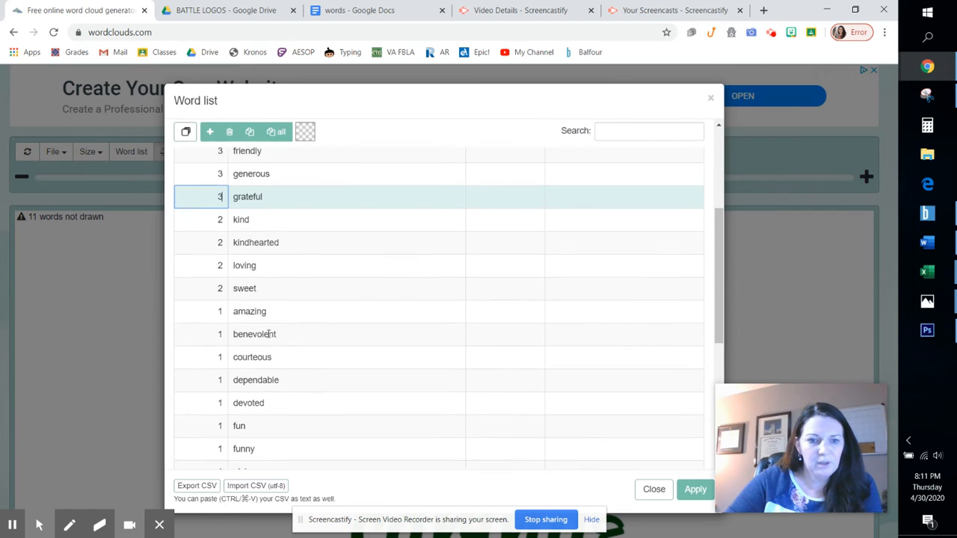
{"action": "scroll", "coordinate": [266, 337], "scroll_direction": "down", "scroll_amount": 2}
{"action": "scroll", "coordinate": [264, 337], "scroll_direction": "up", "scroll_amount": 10}
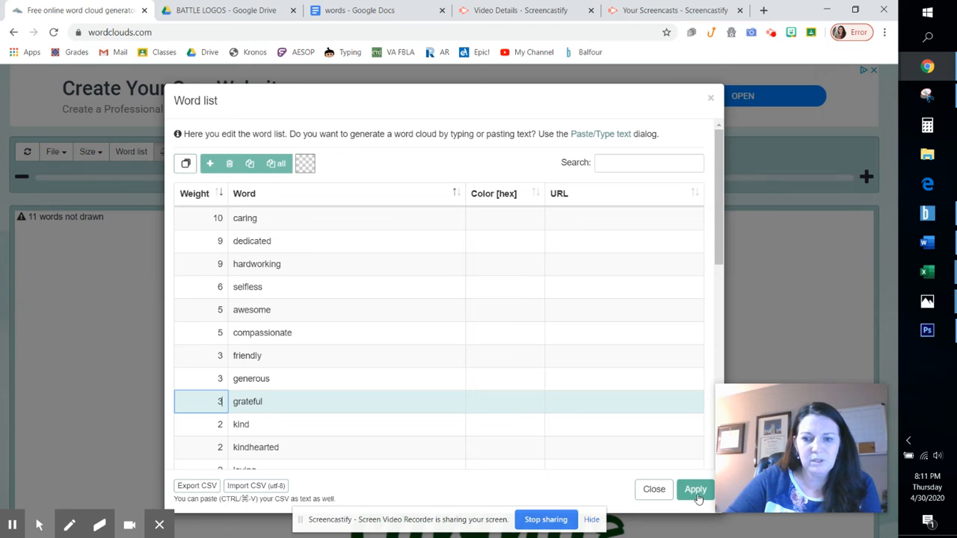
{"action": "left_click", "coordinate": [696, 490]}
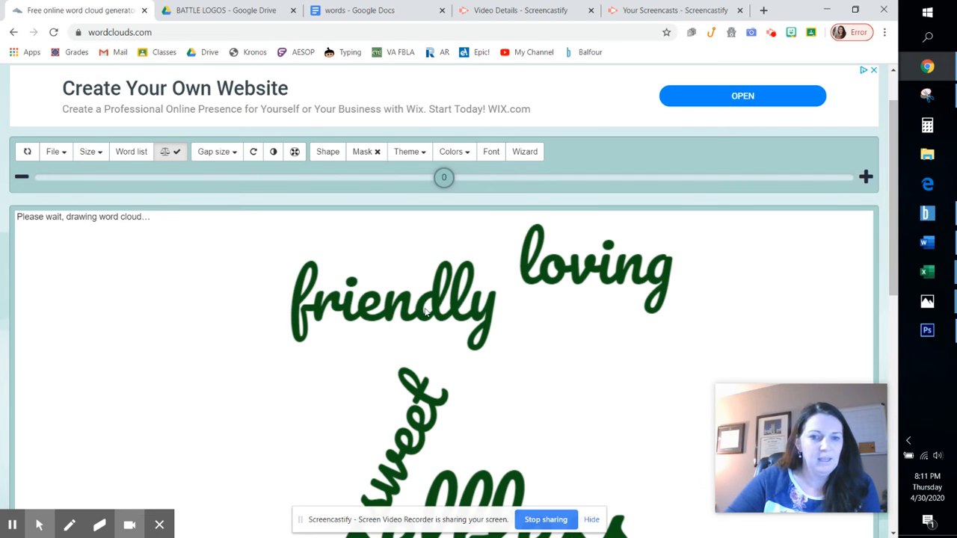
{"action": "scroll", "coordinate": [552, 365], "scroll_direction": "down", "scroll_amount": 4}
{"action": "scroll", "coordinate": [552, 365], "scroll_direction": "down", "scroll_amount": 3}
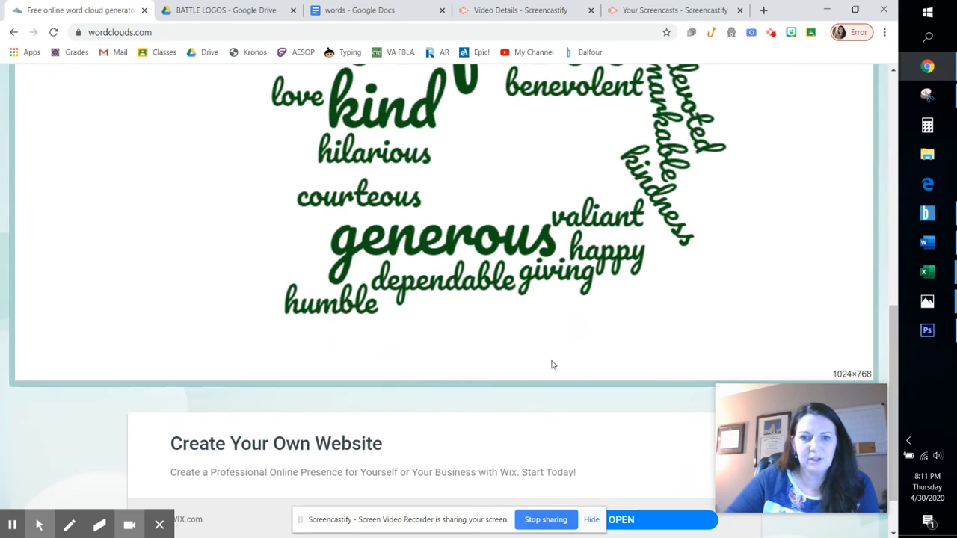
Raise the word cloud's overall word size adjustment to 7 and check the redrawn letter B from top to bottom.
{"action": "scroll", "coordinate": [552, 365], "scroll_direction": "up", "scroll_amount": 5}
{"action": "scroll", "coordinate": [551, 365], "scroll_direction": "up", "scroll_amount": 2}
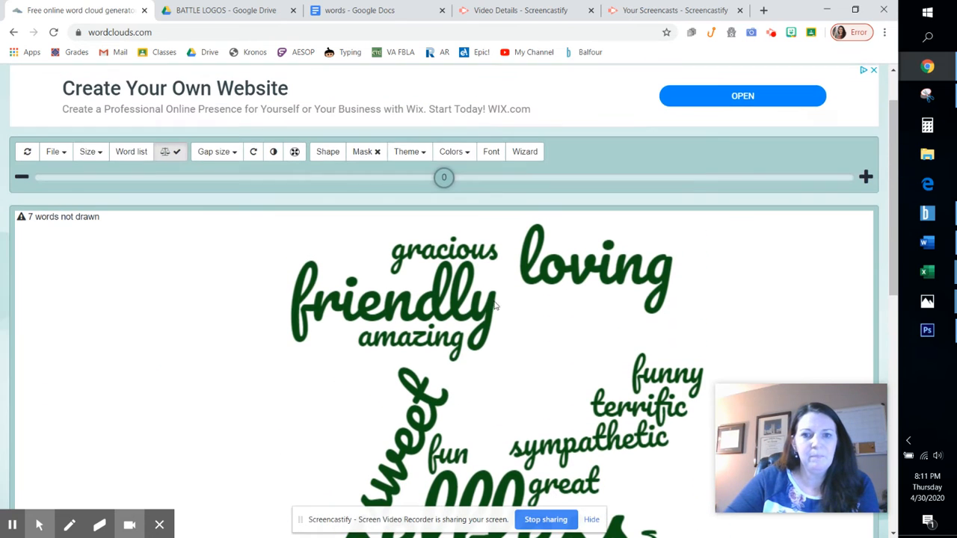
{"action": "left_click_drag", "start_coordinate": [446, 183], "coordinate": [472, 186]}
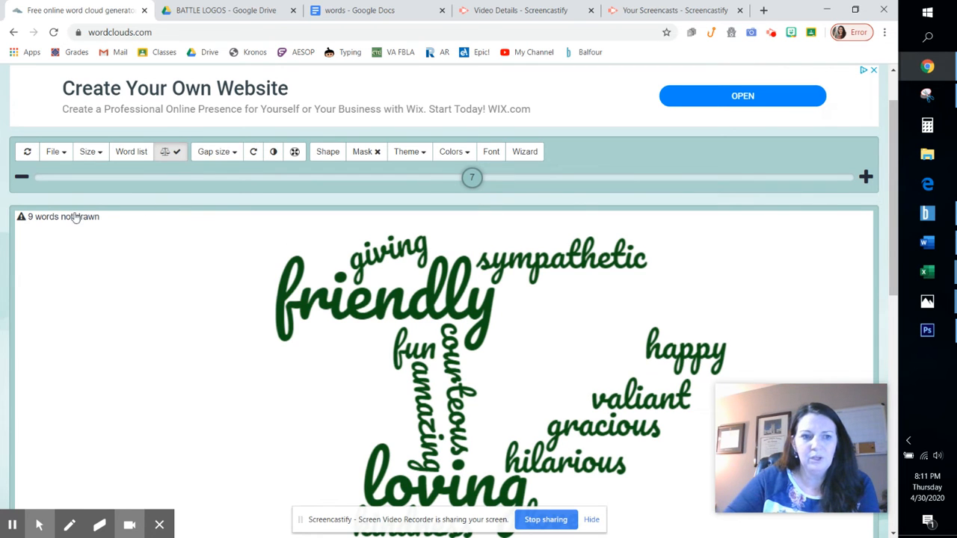
{"action": "scroll", "coordinate": [555, 356], "scroll_direction": "down", "scroll_amount": 6}
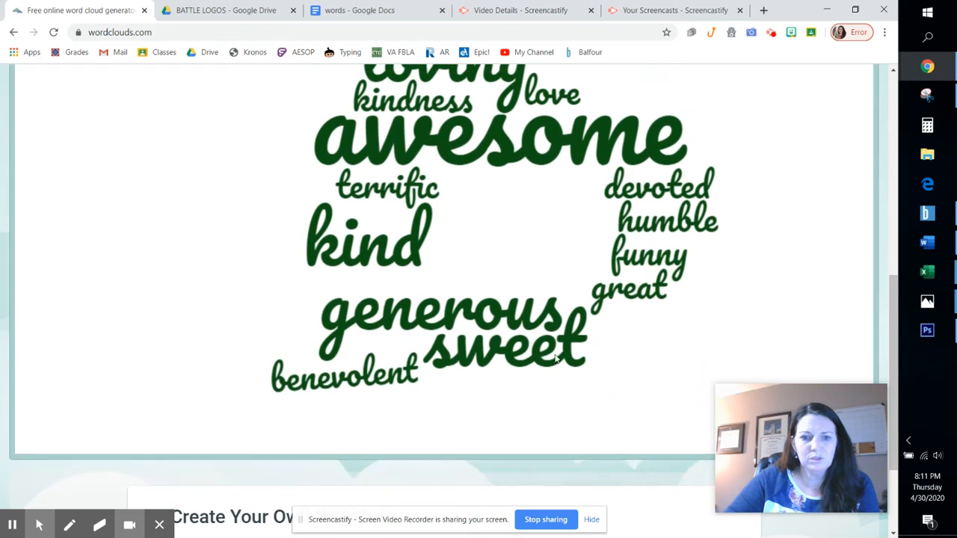
{"action": "scroll", "coordinate": [557, 355], "scroll_direction": "up", "scroll_amount": 7}
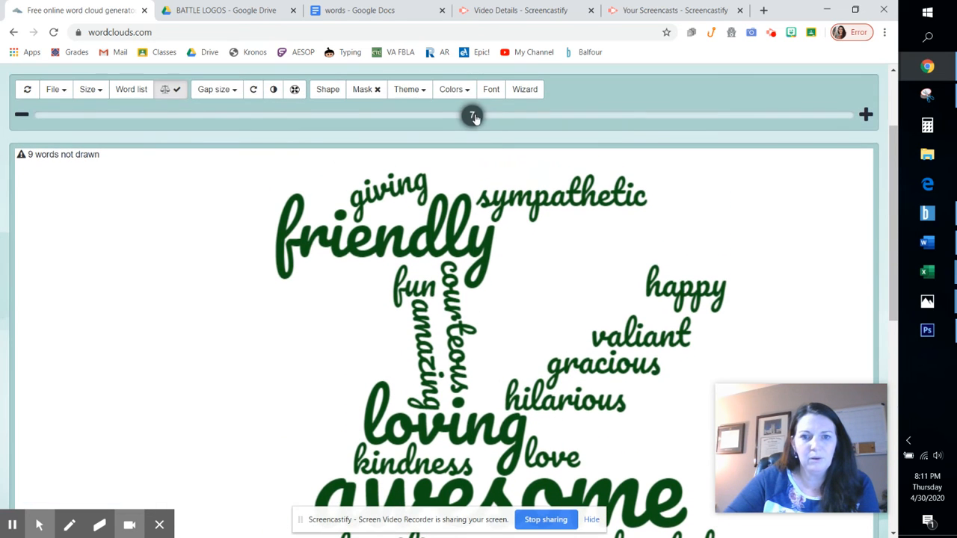
Raise the word size adjustment to 14, inspect the redrawn cloud, and increase it further to 27.
{"action": "left_click_drag", "start_coordinate": [474, 118], "coordinate": [500, 122]}
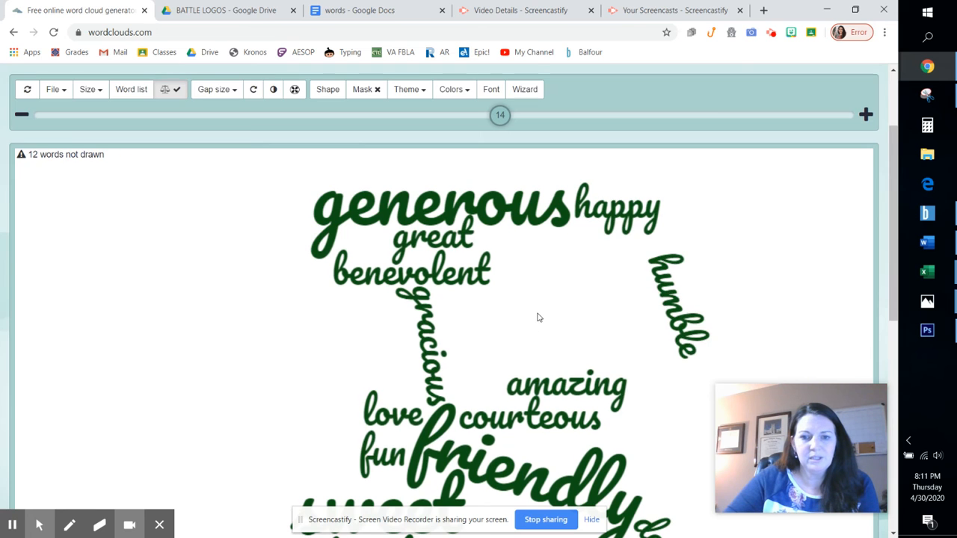
{"action": "scroll", "coordinate": [536, 317], "scroll_direction": "down", "scroll_amount": 4}
{"action": "scroll", "coordinate": [536, 317], "scroll_direction": "up", "scroll_amount": 3}
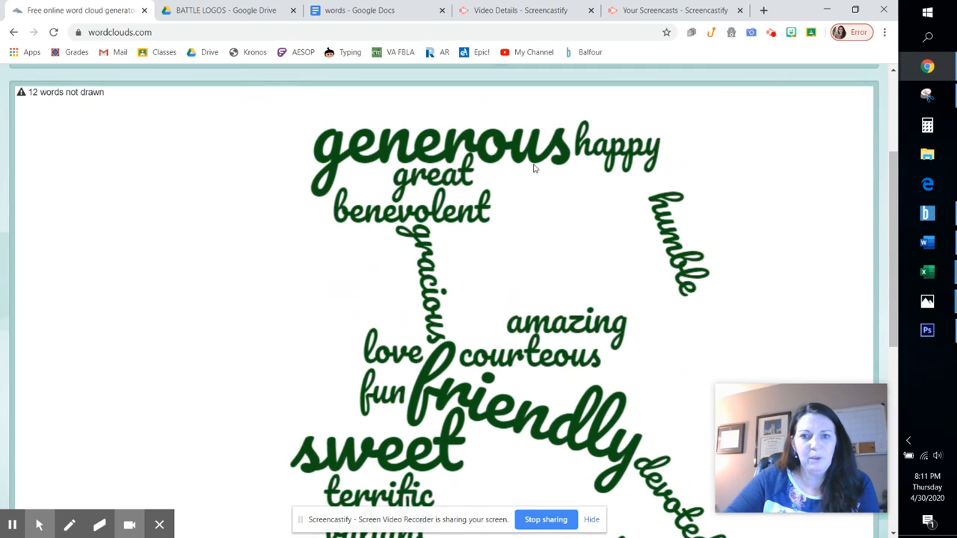
{"action": "scroll", "coordinate": [534, 265], "scroll_direction": "up", "scroll_amount": 1}
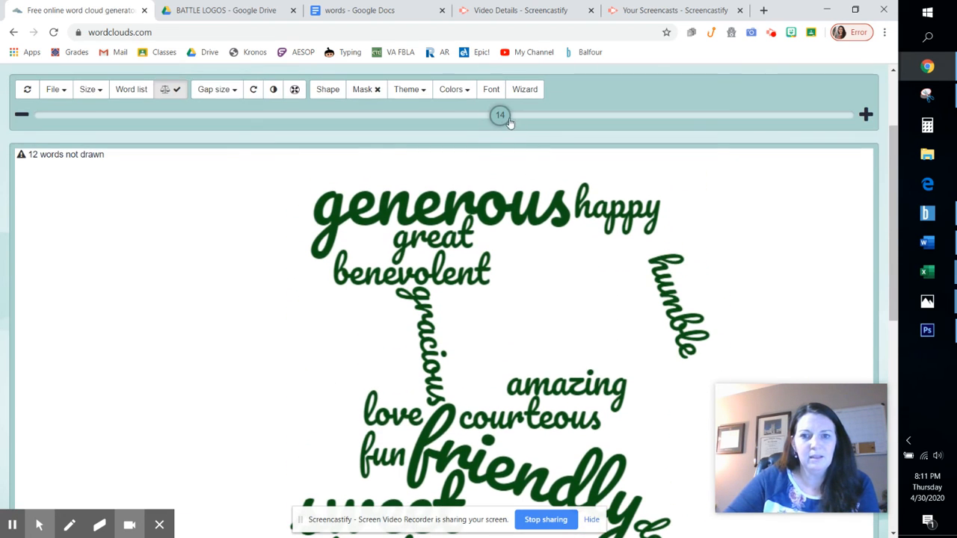
{"action": "left_click_drag", "start_coordinate": [509, 122], "coordinate": [555, 124]}
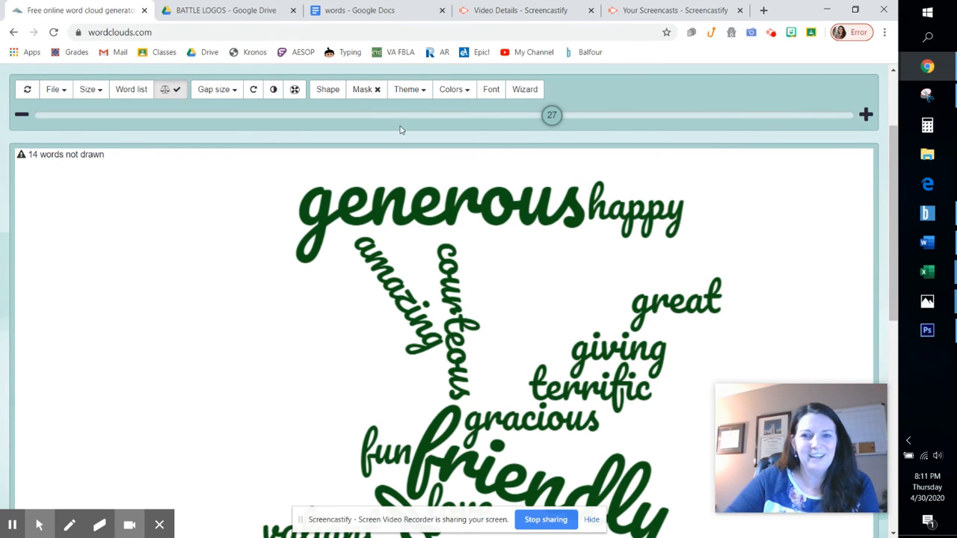
Lower the word size adjustment to -32 and check how the redrawn words fill the letter B.
{"action": "left_click_drag", "start_coordinate": [553, 124], "coordinate": [317, 117]}
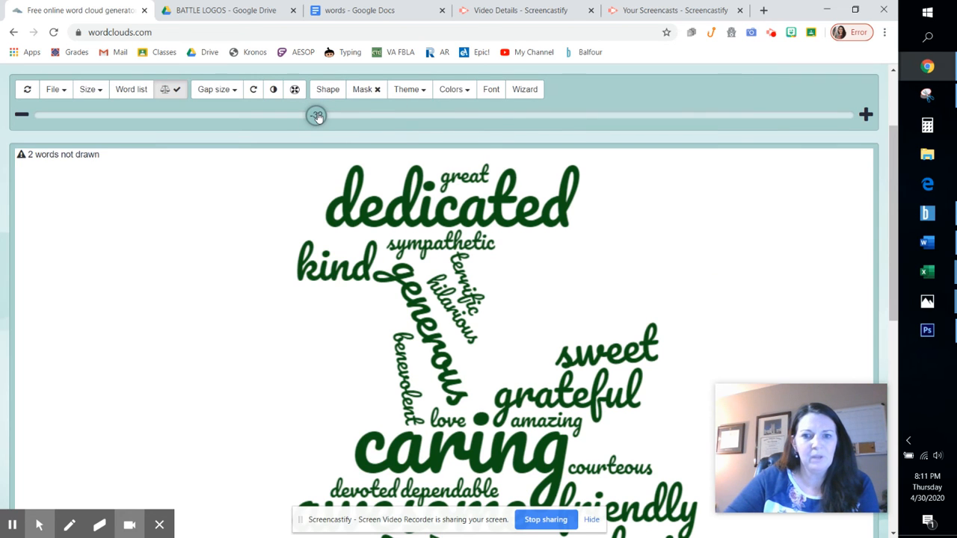
{"action": "scroll", "coordinate": [524, 327], "scroll_direction": "down", "scroll_amount": 2}
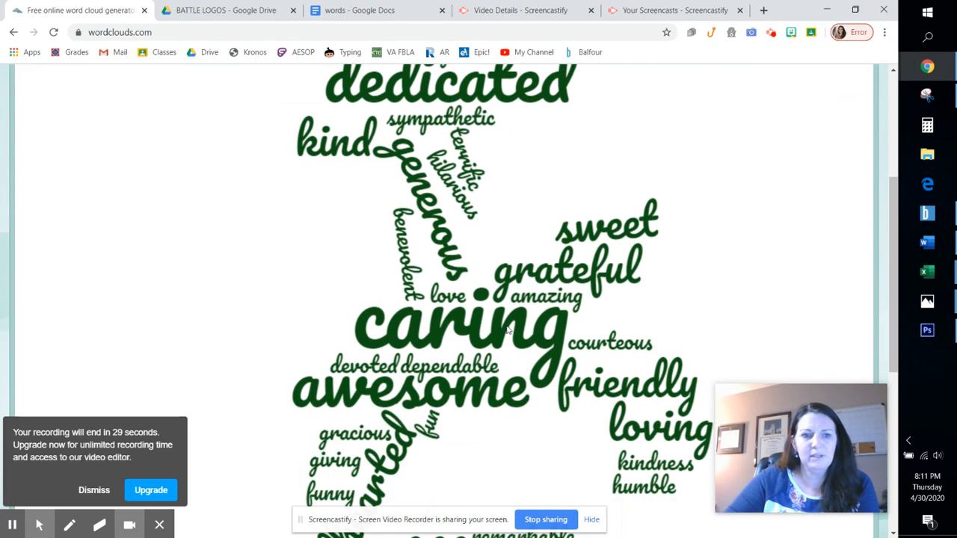
{"action": "scroll", "coordinate": [507, 329], "scroll_direction": "up", "scroll_amount": 3}
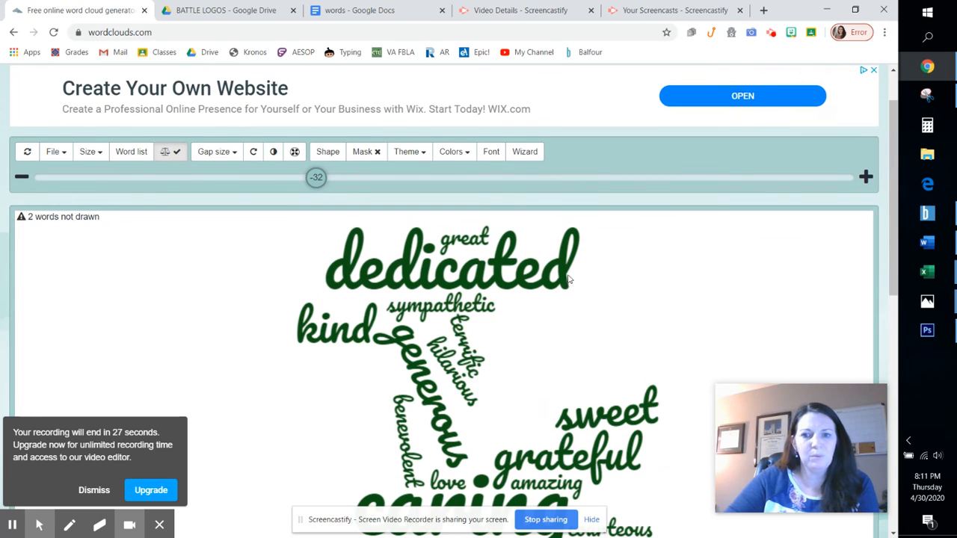
Bring the word size adjustment up to -21 and on to -15, and inspect the redrawn word cloud.
{"action": "left_click_drag", "start_coordinate": [317, 178], "coordinate": [360, 177]}
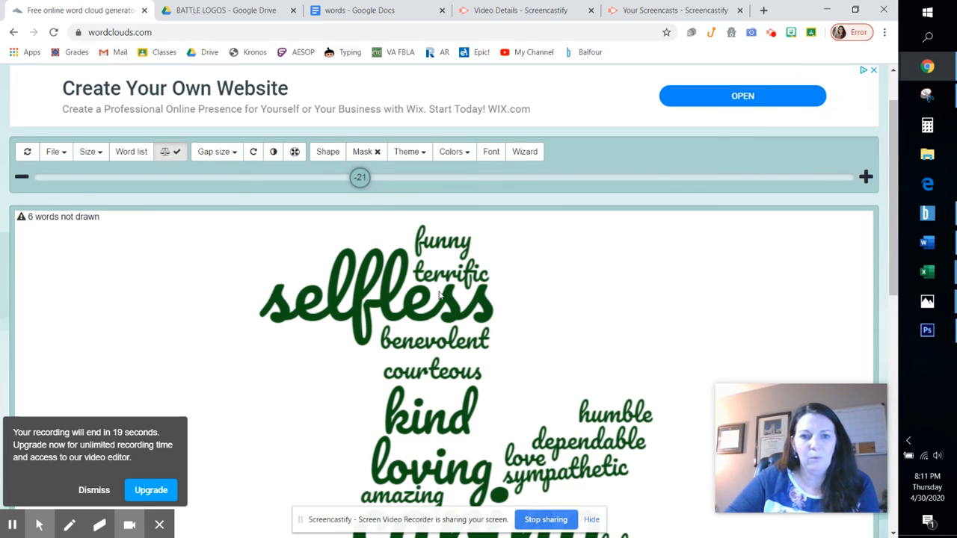
{"action": "left_click_drag", "start_coordinate": [354, 181], "coordinate": [384, 178]}
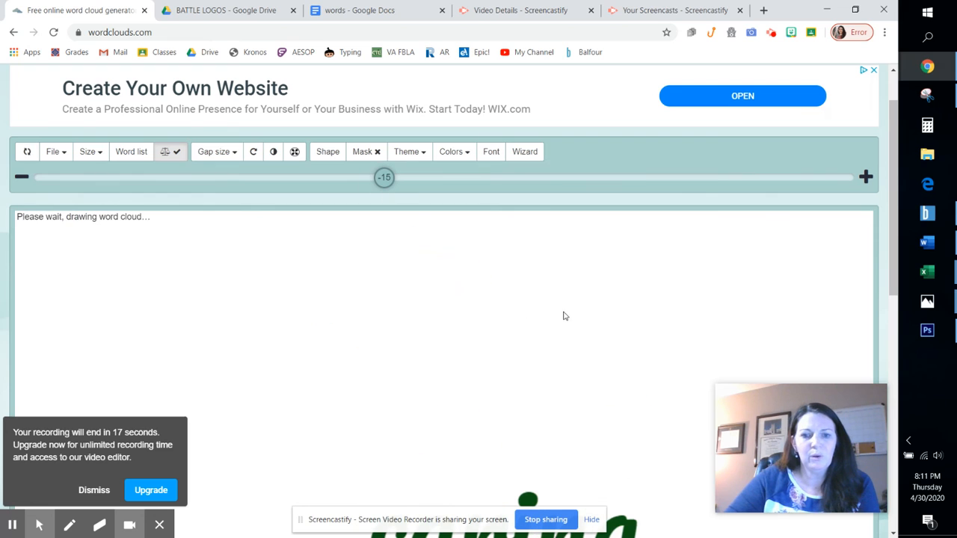
{"action": "scroll", "coordinate": [569, 340], "scroll_direction": "down", "scroll_amount": 4}
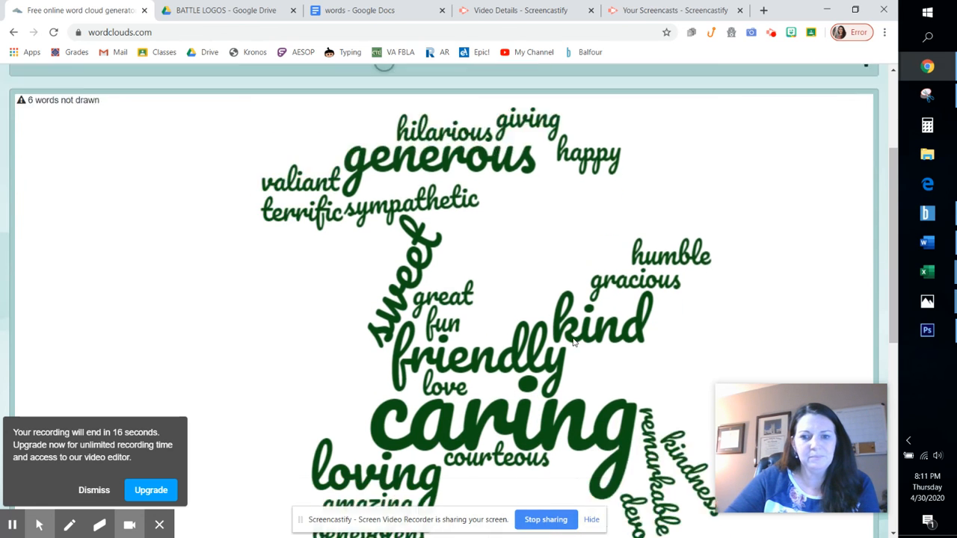
{"action": "scroll", "coordinate": [573, 343], "scroll_direction": "down", "scroll_amount": 2}
{"action": "scroll", "coordinate": [573, 340], "scroll_direction": "up", "scroll_amount": 6}
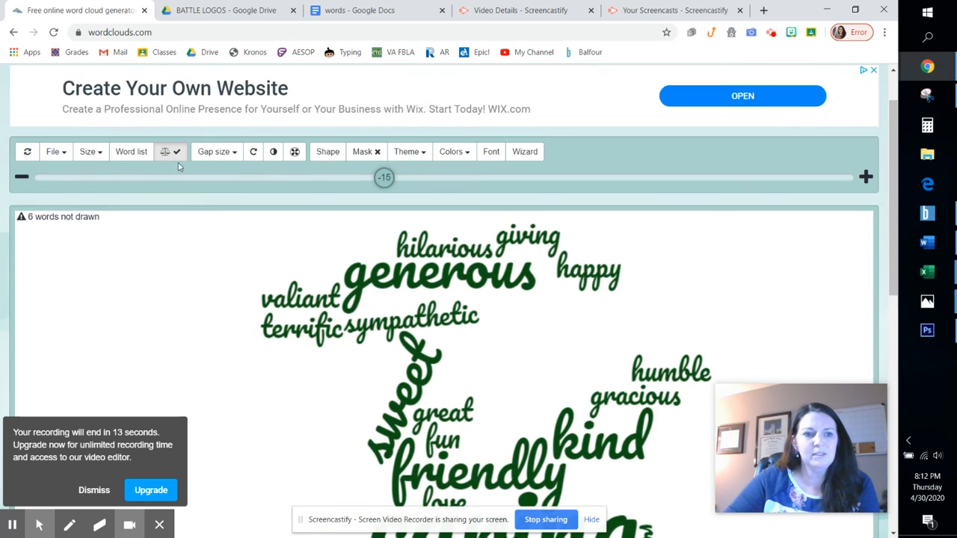
Display the options for saving the word cloud, and switch to Photos to view the example image cafeteriaB2.jpg.
{"action": "left_click", "coordinate": [65, 153]}
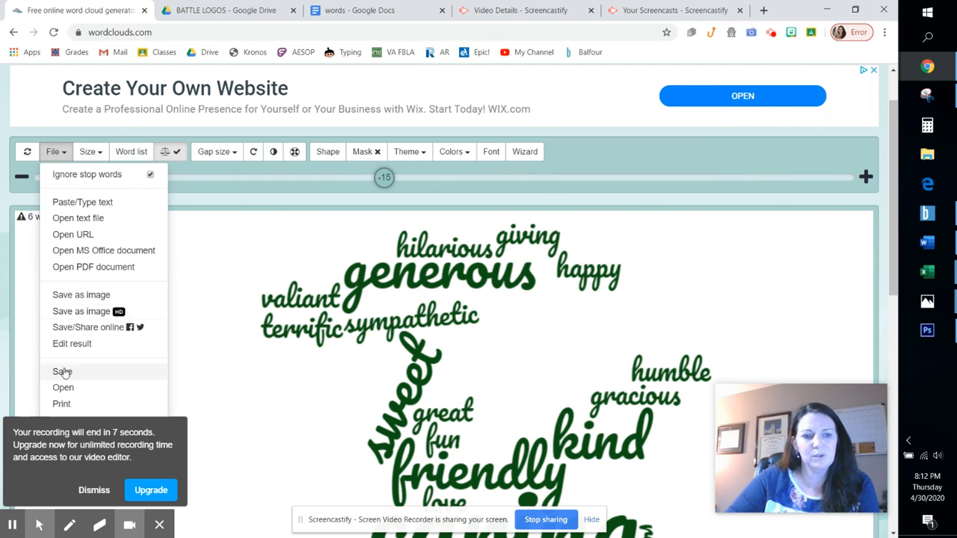
{"action": "scroll", "coordinate": [682, 408], "scroll_direction": "down", "scroll_amount": 4}
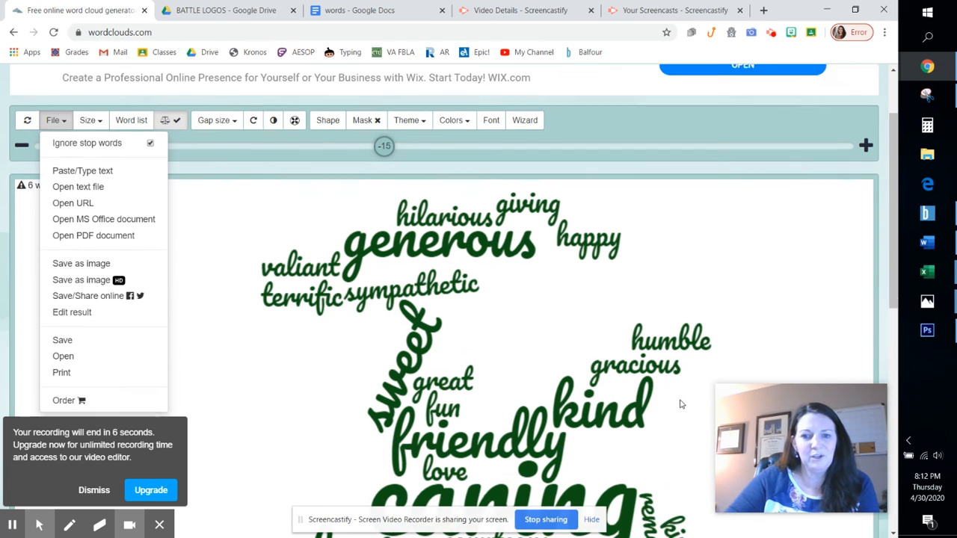
{"action": "left_click", "coordinate": [927, 301]}
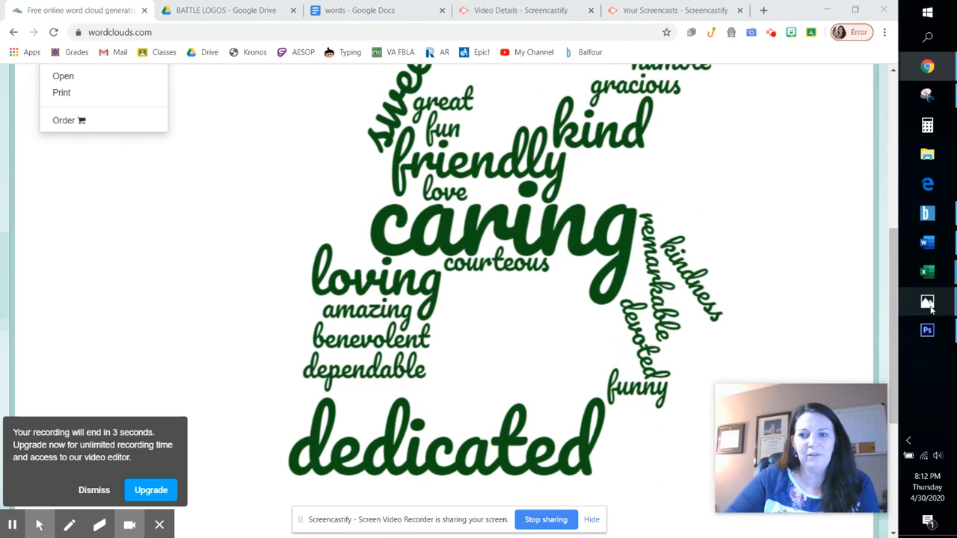
{"action": "left_click", "coordinate": [830, 355]}
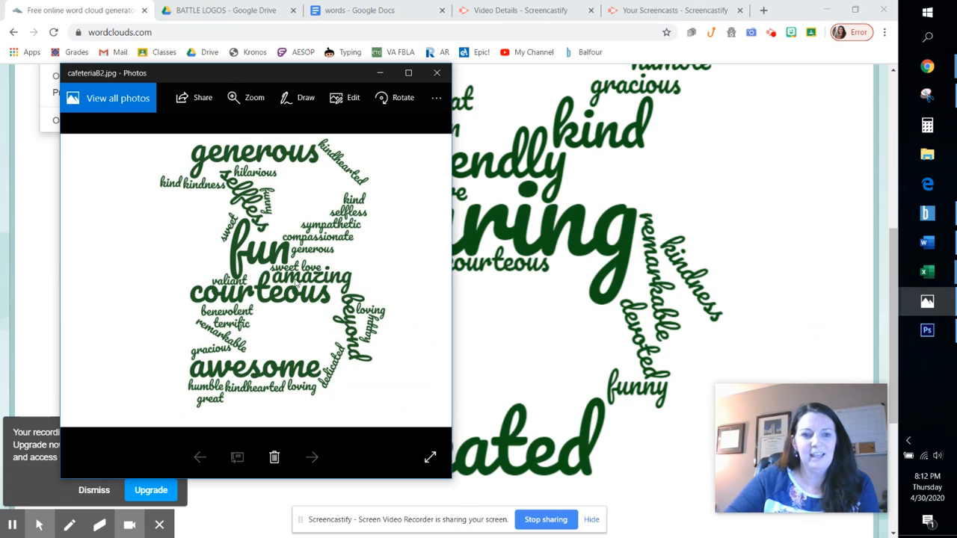